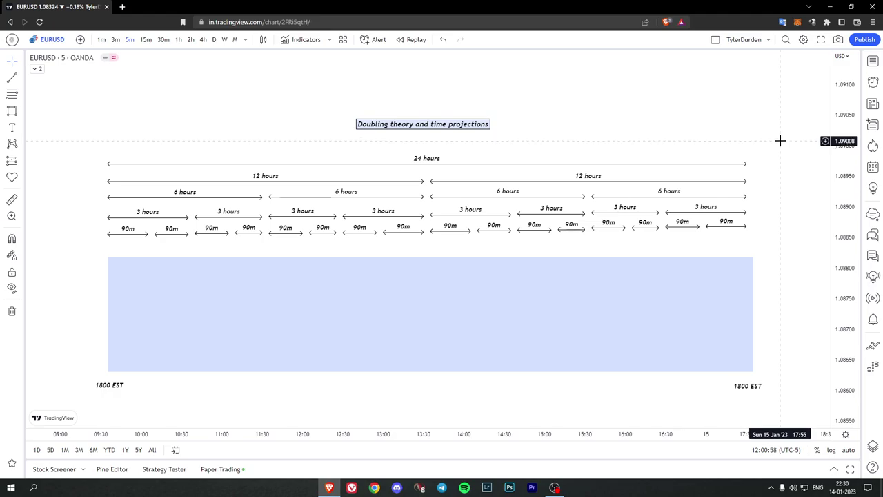
# Draw a darker rectangle over the first 90m block of the blue area, from about 1.08821 down to 1.08632
pyautogui.click(11, 112)
pyautogui.moveTo(108, 255)
pyautogui.mouseDown()
pyautogui.moveTo(146, 321)
pyautogui.moveTo(148, 371)
pyautogui.mouseUp()
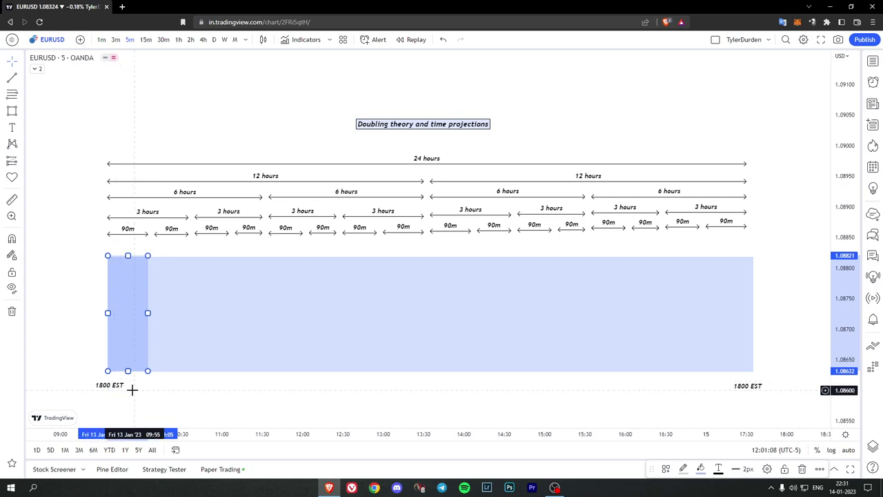
pyautogui.click(131, 389)
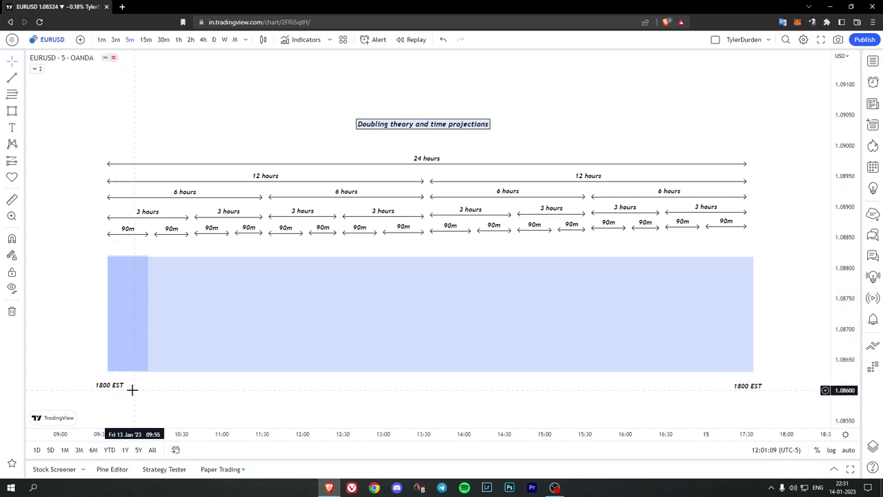
# Draw a rising zigzag path inside the first 90m block, going up, pulling back and ending at a higher swing high
pyautogui.click(21, 114)
pyautogui.click(54, 241)
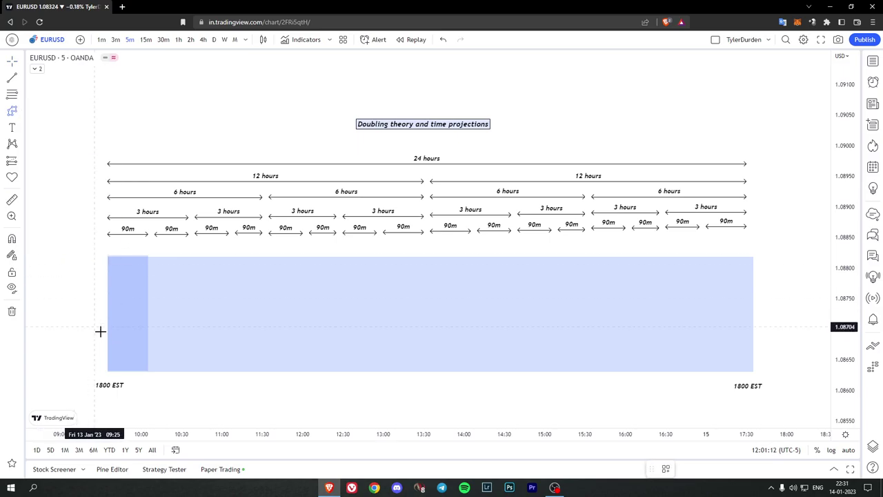
pyautogui.click(107, 339)
pyautogui.click(120, 288)
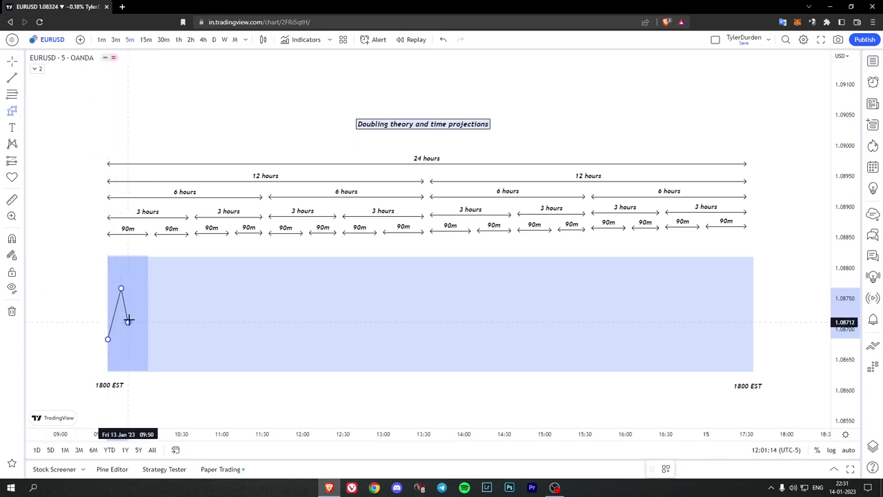
pyautogui.click(127, 321)
pyautogui.doubleClick(135, 280)
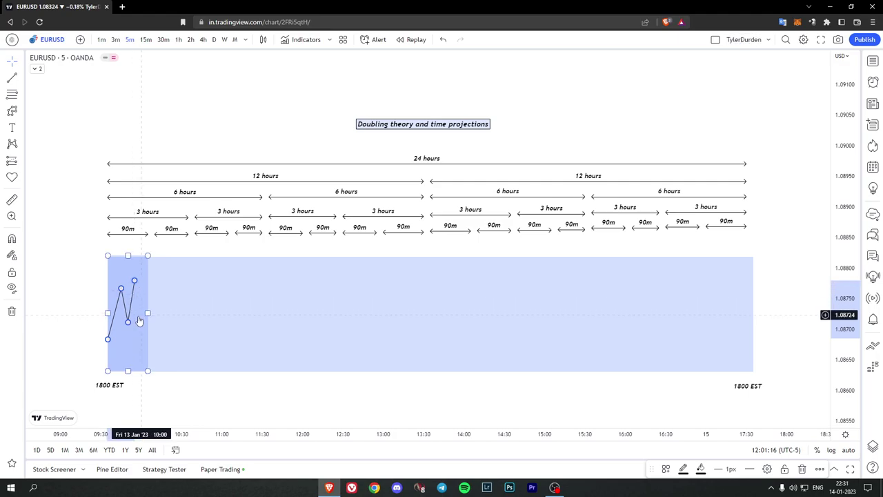
# Add a second path from the swing high, dropping sharply to a swing low and zigzagging just past the 90m block
pyautogui.click(12, 111)
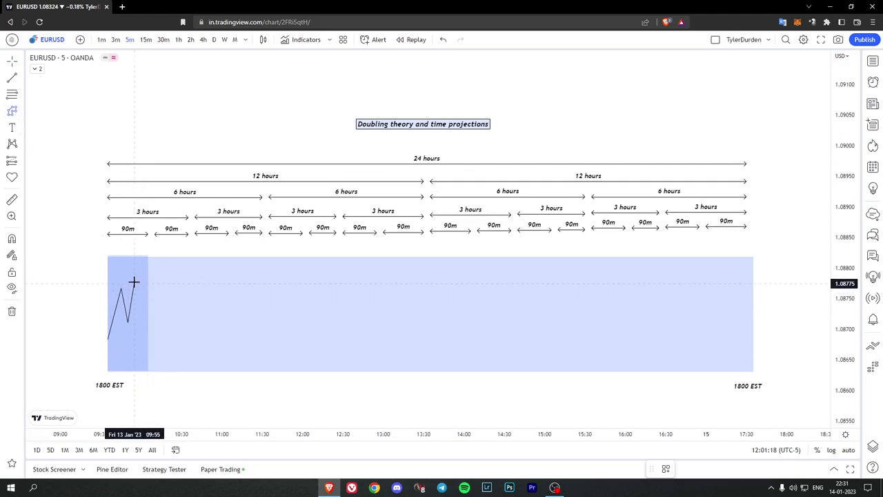
pyautogui.click(135, 339)
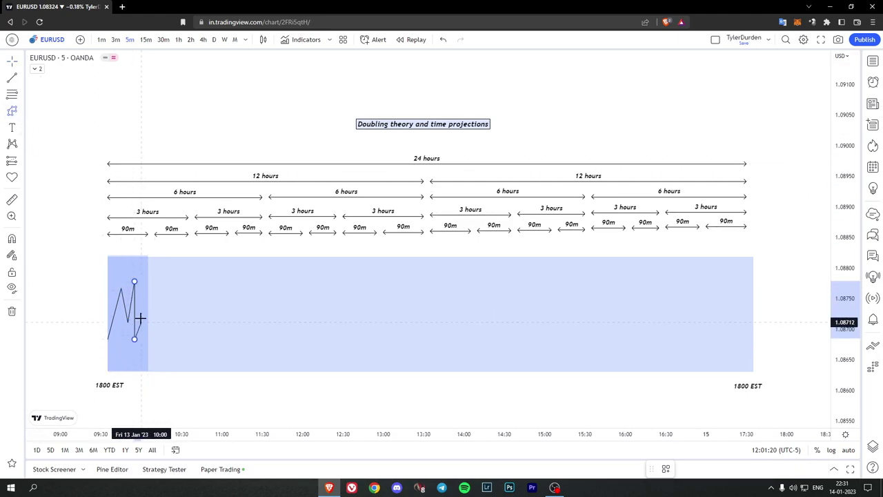
pyautogui.click(141, 312)
pyautogui.click(147, 330)
pyautogui.doubleClick(154, 312)
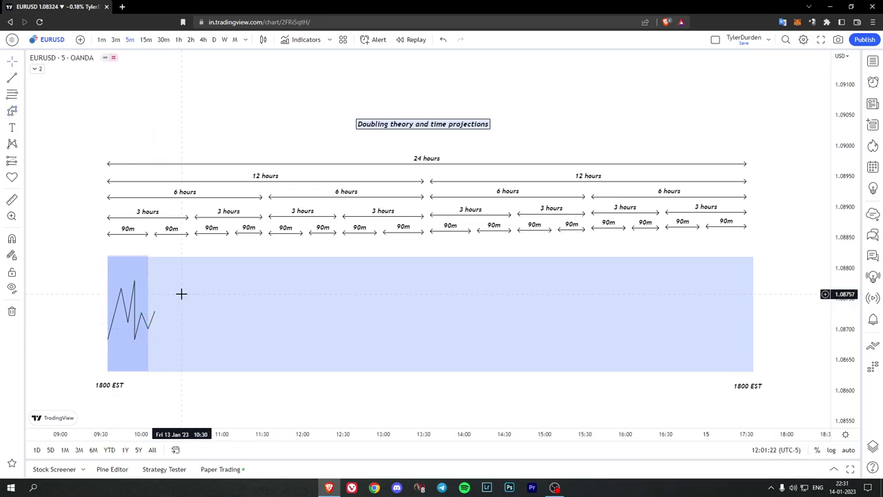
# Mark the first 90m block's swing high and swing low with horizontal double-headed arrows, and raise the zigzag's start point to about 1.08702
pyautogui.click(21, 78)
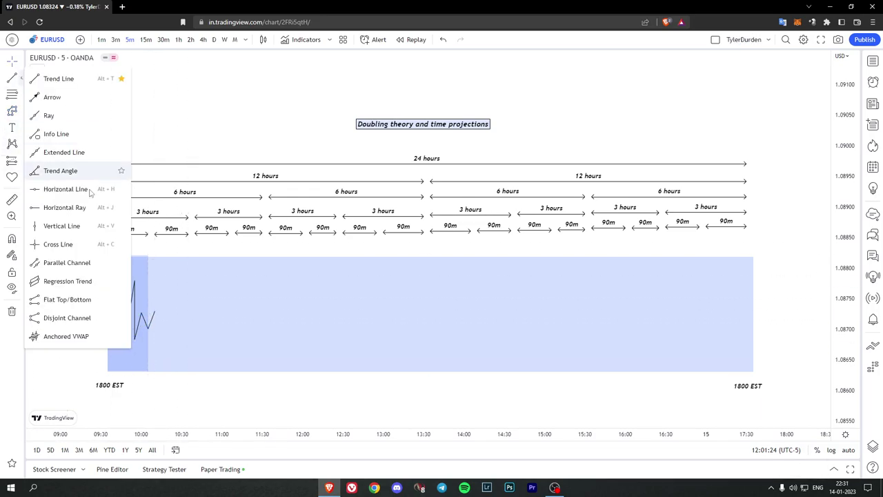
pyautogui.click(63, 105)
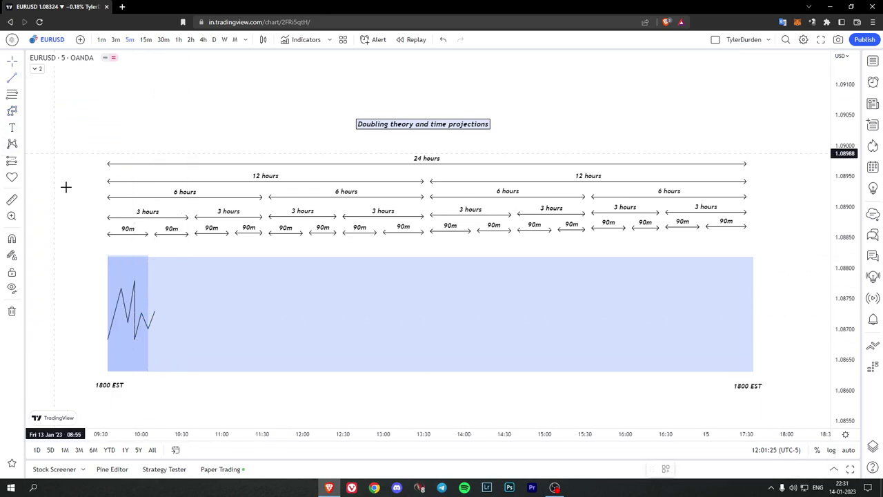
pyautogui.click(108, 280)
pyautogui.click(147, 280)
pyautogui.moveTo(129, 286); pyautogui.dragTo(131, 346)
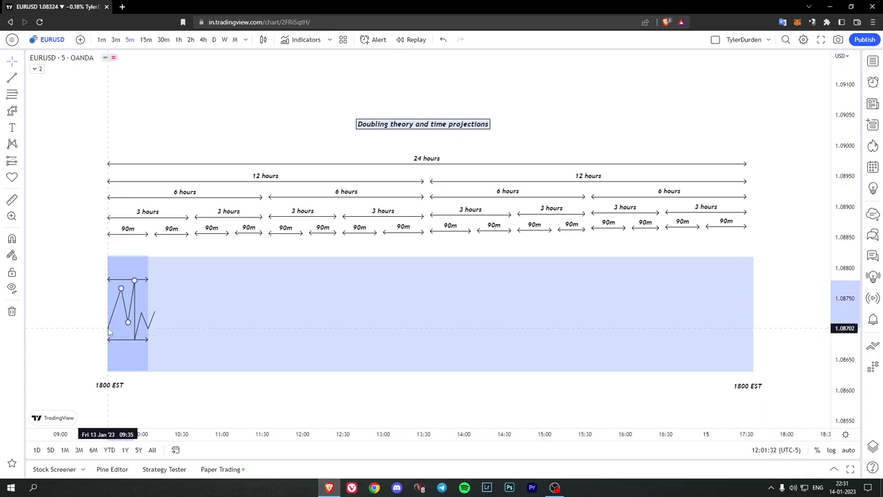
pyautogui.click(85, 324)
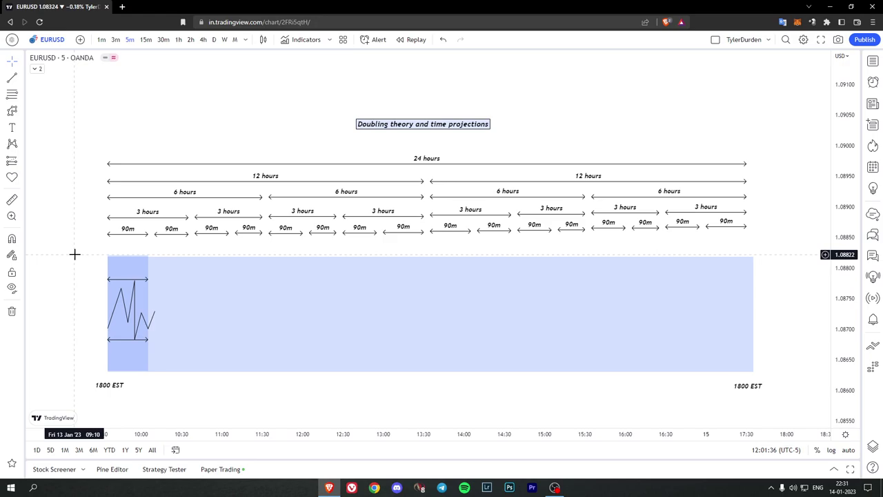
# Measure a 3-hour time projection forward from the swing high, then clear the measurement
pyautogui.click(12, 199)
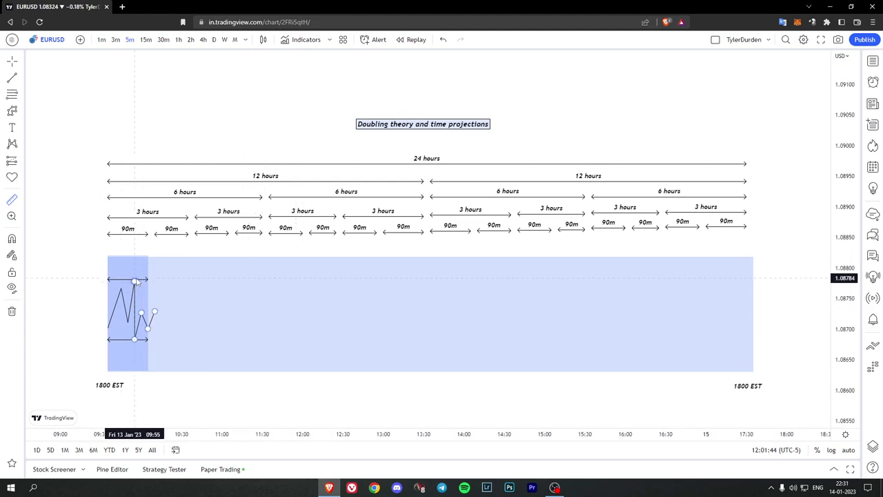
pyautogui.click(135, 281)
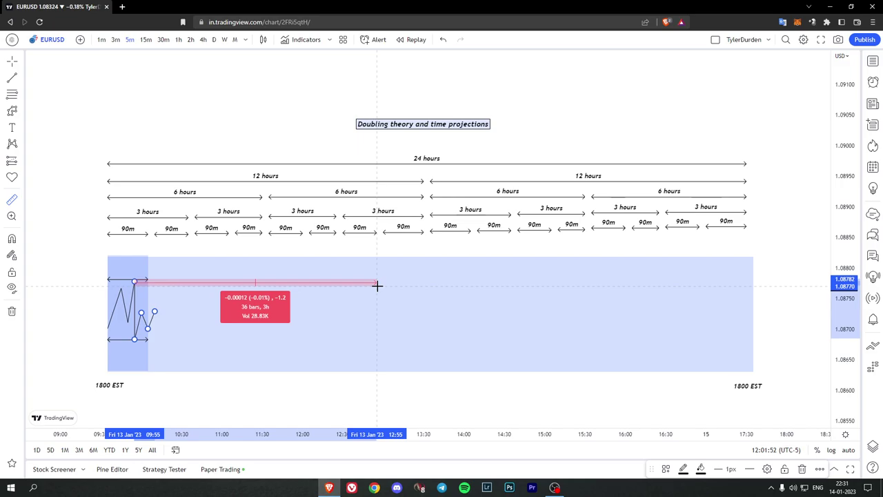
pyautogui.click(207, 346)
pyautogui.click(128, 351)
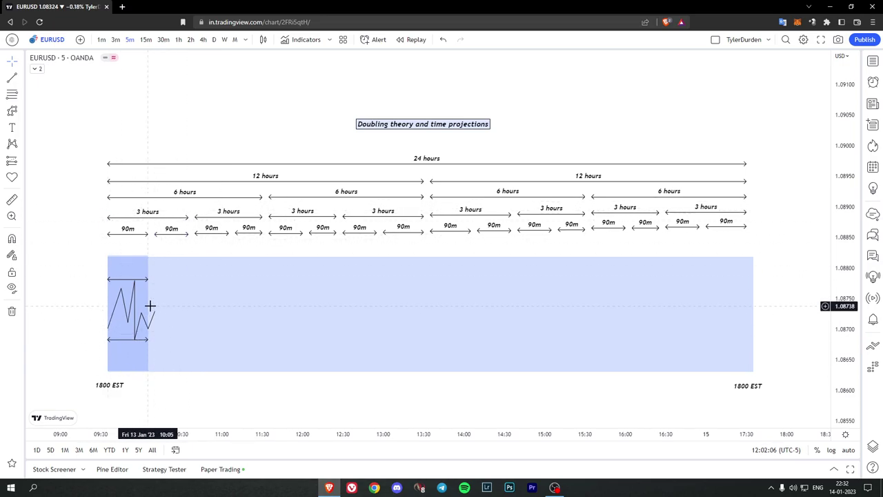
# Widen the dark rectangle and extend both the high and low arrows to span the first 3-hour block
pyautogui.moveTo(148, 313); pyautogui.dragTo(188, 313)
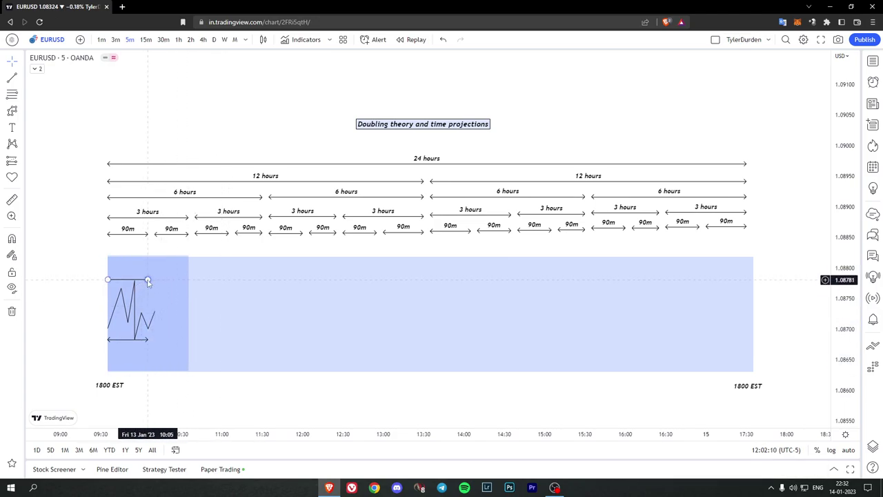
pyautogui.moveTo(147, 281); pyautogui.dragTo(188, 279)
pyautogui.moveTo(144, 340); pyautogui.dragTo(188, 340)
# Continue the zigzag price path sideways between the high and low arrows until just past the 3-hour block
pyautogui.click(12, 110)
pyautogui.click(154, 314)
pyautogui.click(161, 303)
pyautogui.click(162, 321)
pyautogui.click(175, 301)
pyautogui.click(188, 322)
pyautogui.click(195, 302)
pyautogui.click(202, 318)
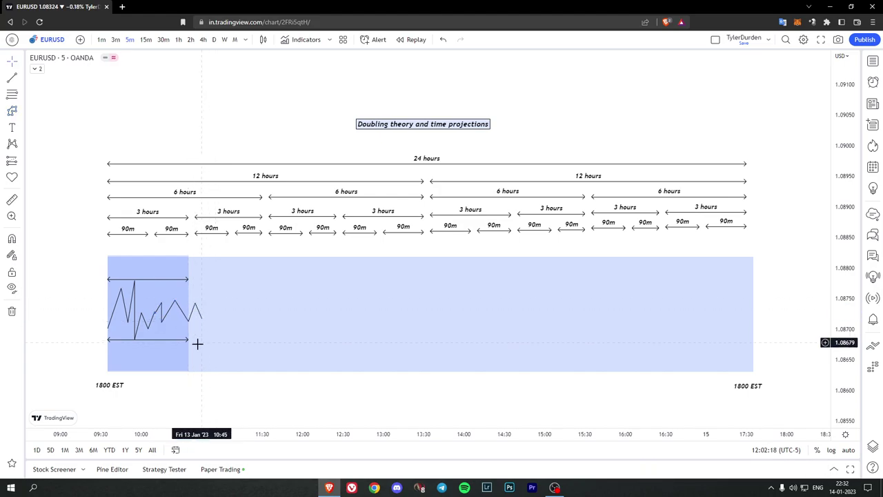
pyautogui.click(65, 338)
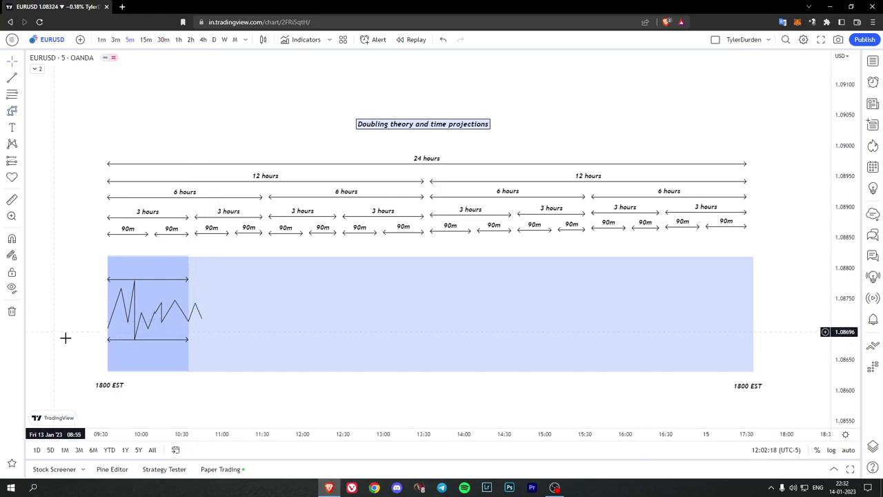
# Measure 6-hour time projections forward from the swing high and from the swing low, then clear them
pyautogui.click(11, 199)
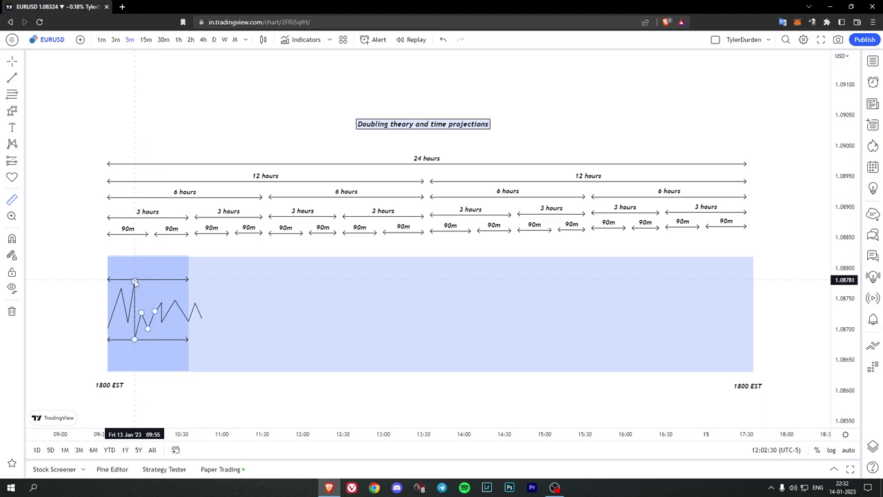
pyautogui.click(135, 281)
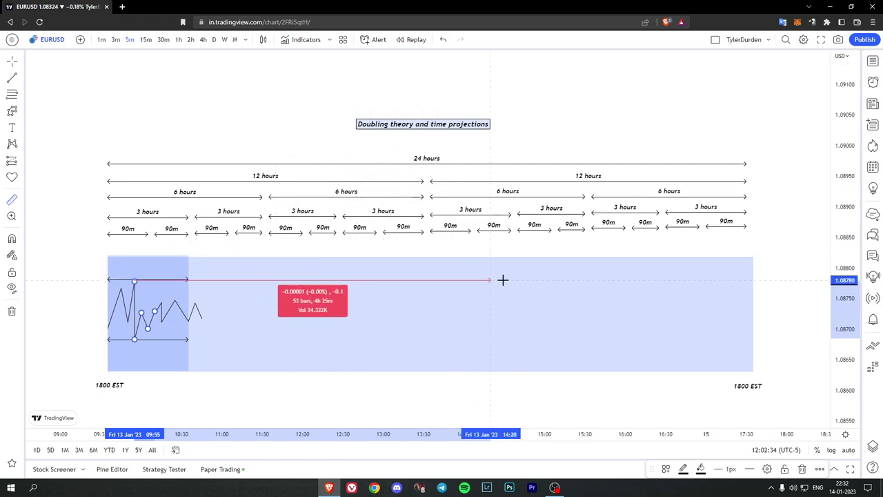
pyautogui.click(621, 275)
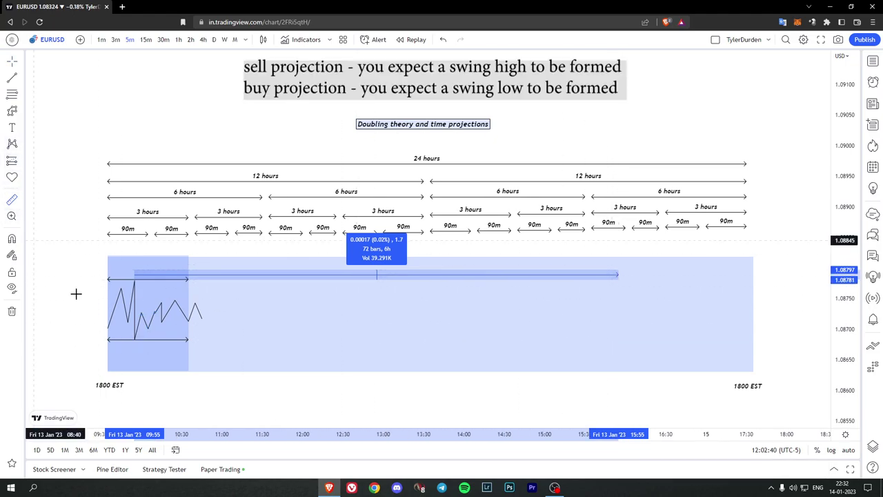
pyautogui.click(133, 345)
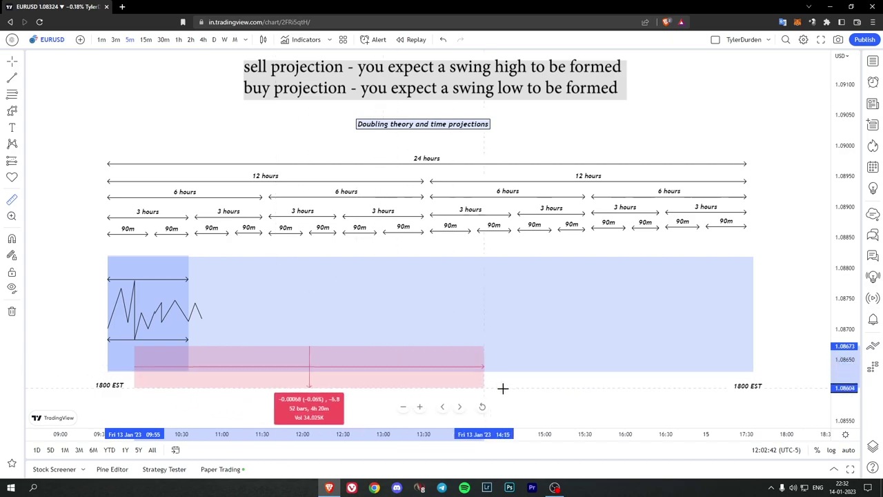
pyautogui.click(621, 360)
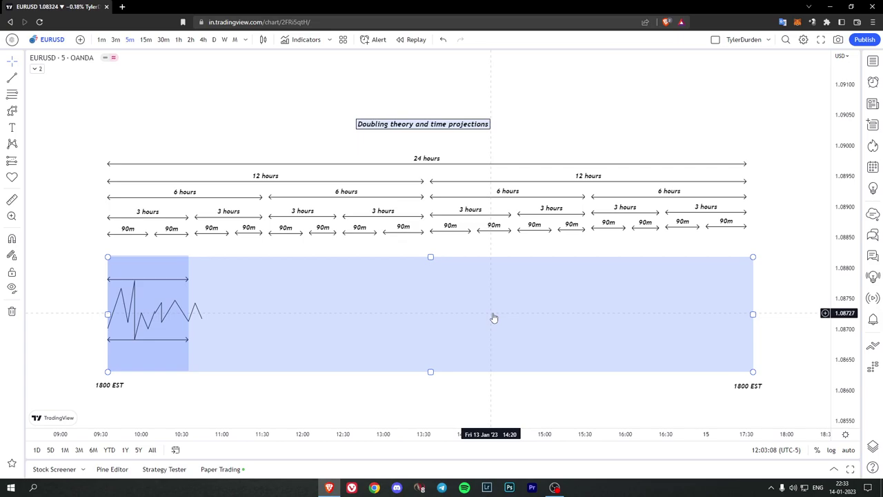
pyautogui.click(791, 240)
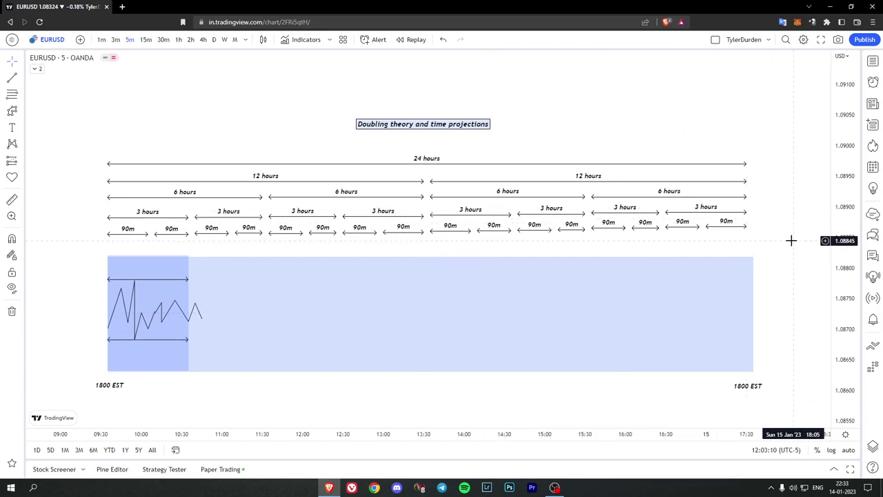
# Center the complete doubling theory diagram on the chart and open its image in a new browser tab
pyautogui.moveTo(80, 97); pyautogui.dragTo(115, 154)
pyautogui.moveTo(144, 198); pyautogui.dragTo(734, 434)
pyautogui.scroll(2, 579, 380)
pyautogui.moveTo(580, 380); pyautogui.dragTo(534, 233)
pyautogui.scroll(-2, 655, 380)
pyautogui.moveTo(509, 178); pyautogui.dragTo(456, 112)
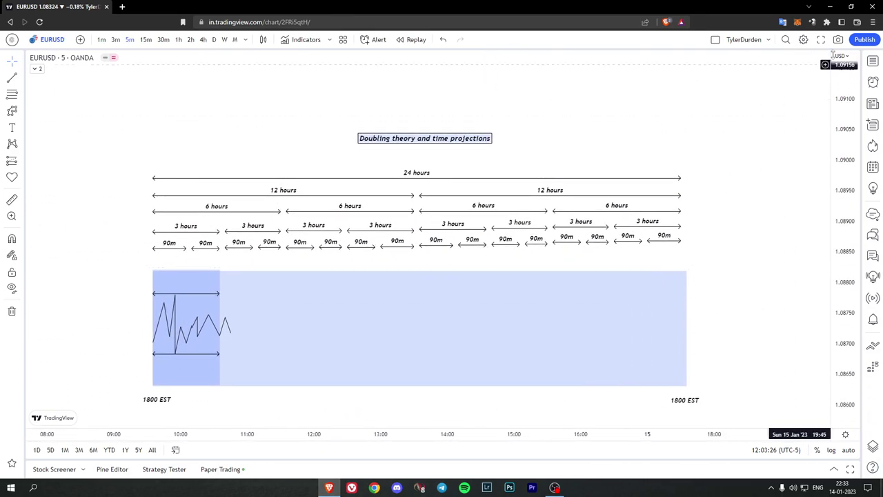
pyautogui.click(837, 40)
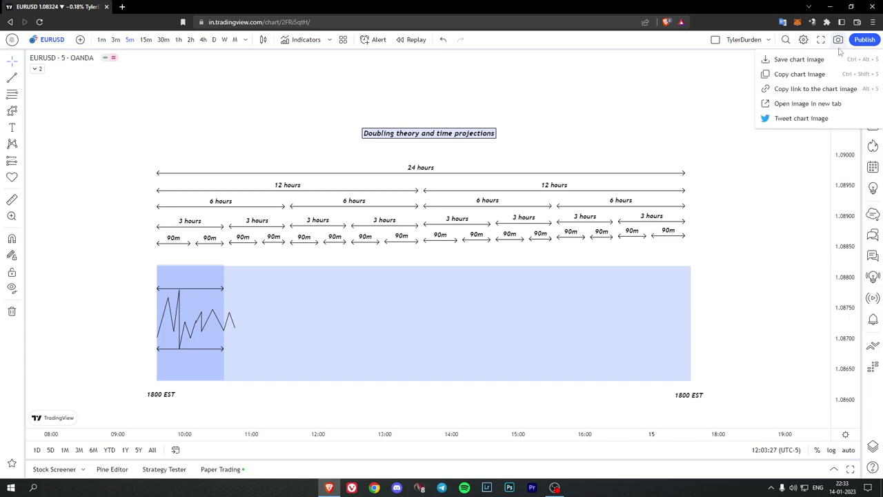
pyautogui.click(808, 104)
# Delete all the doubling theory drawings and bring the EURUSD candles into view with automatic price scaling
pyautogui.moveTo(88, 97); pyautogui.dragTo(787, 439)
pyautogui.press('Delete')
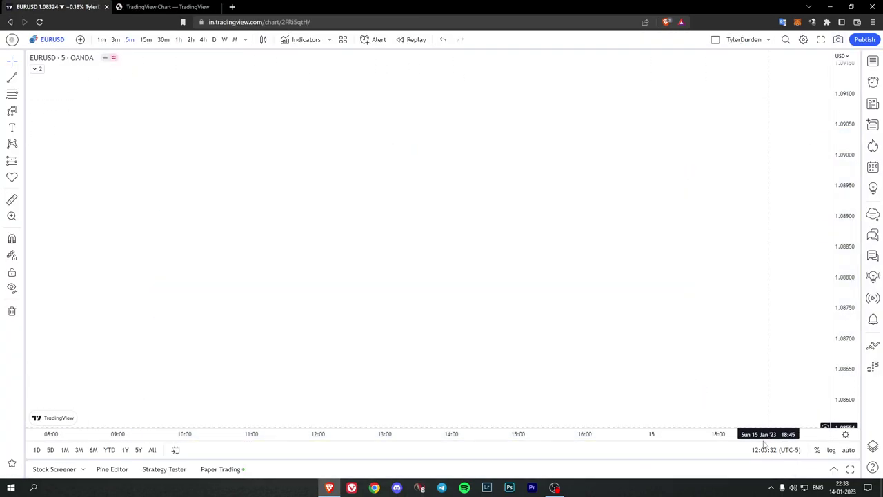
pyautogui.moveTo(764, 443); pyautogui.dragTo(659, 420)
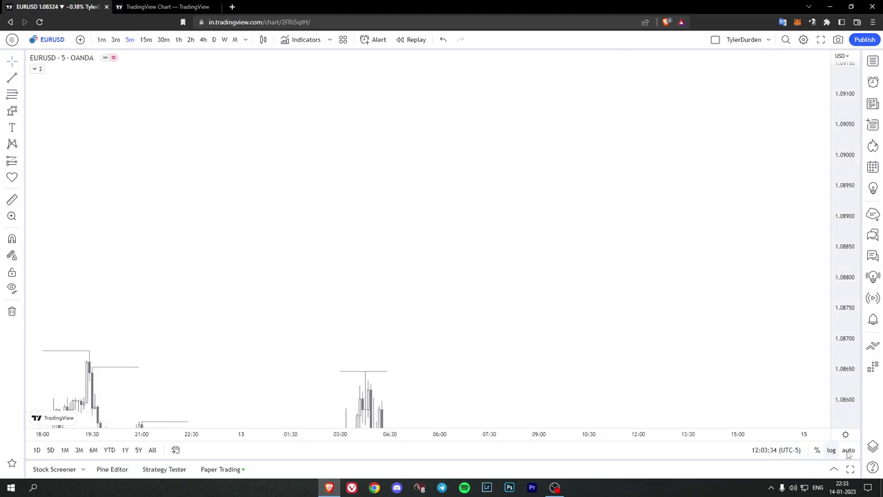
pyautogui.hscroll(-2, 349, 288)
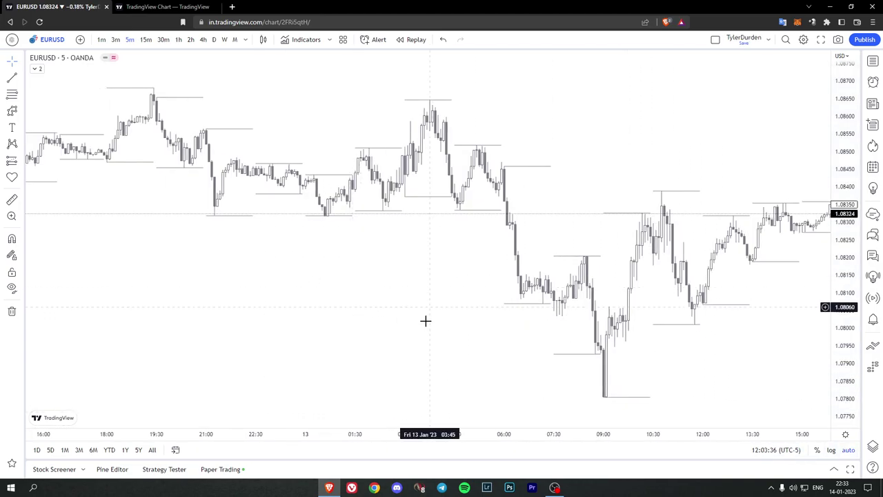
# Show the list of indicators applied to the chart and collapse it again
pyautogui.click(35, 71)
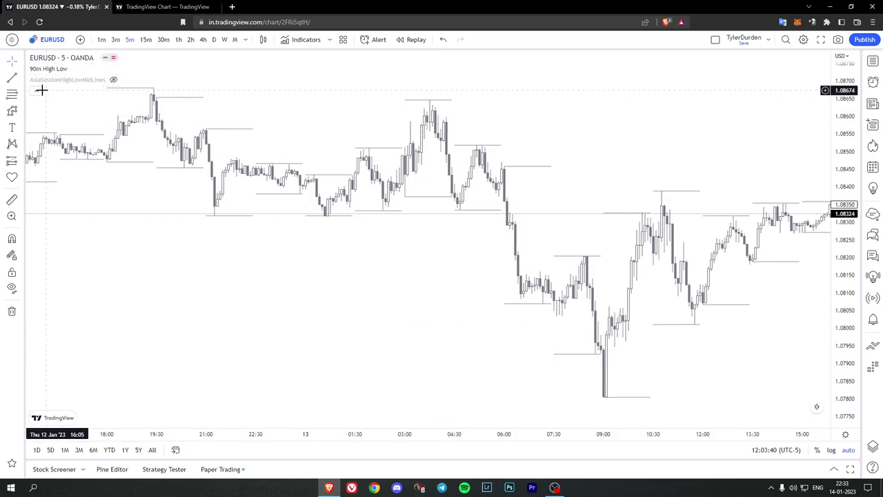
pyautogui.click(36, 91)
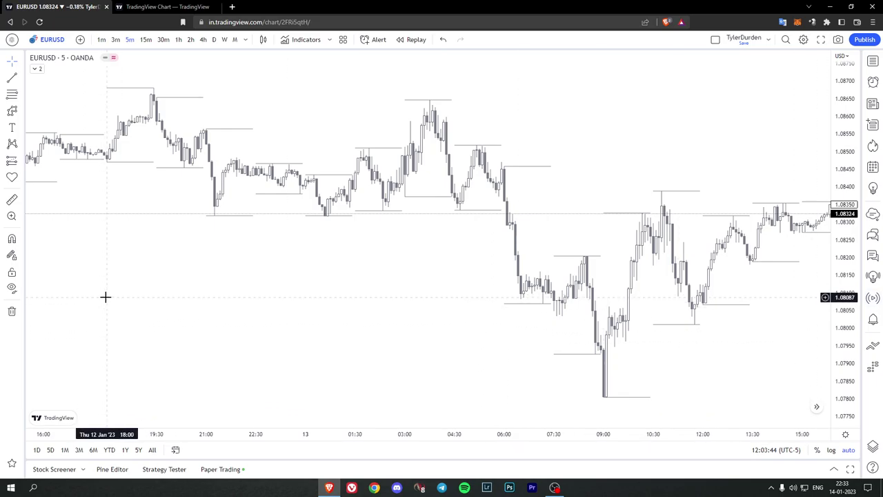
# Place a vertical line at 18:00 on Thu 12 Jan '23 and apply the "def" drawing template to it
pyautogui.hotkey('alt', 'v')
pyautogui.click(107, 263)
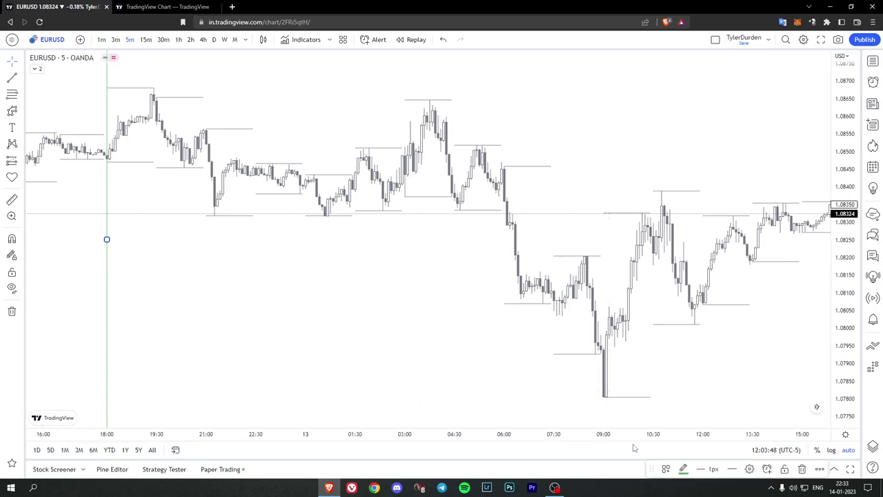
pyautogui.click(665, 469)
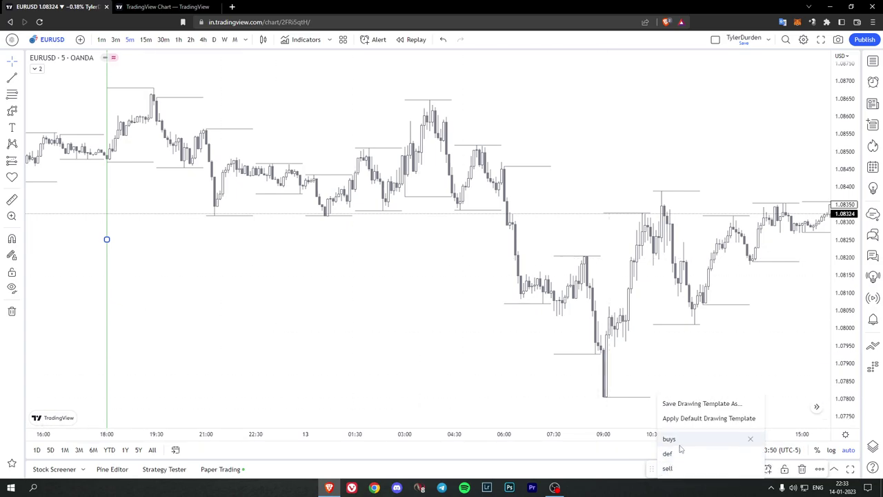
pyautogui.click(668, 453)
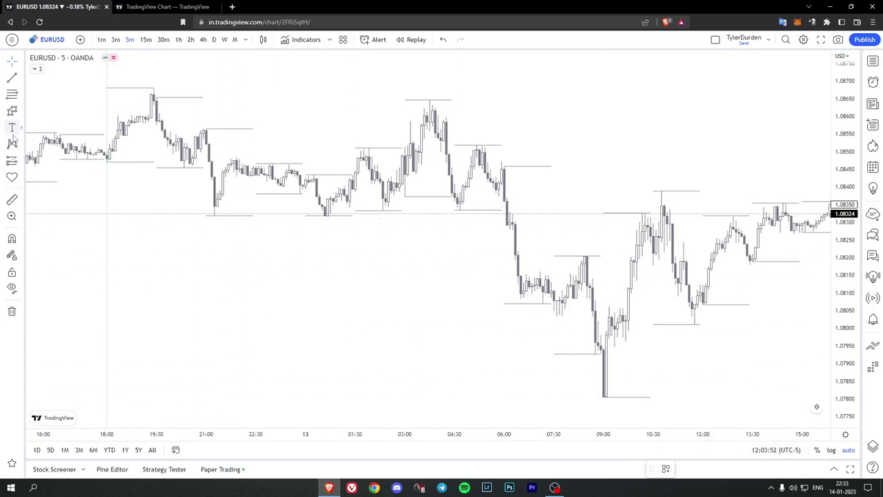
# Place a copy of the 18:00 vertical line at about 21:00 on Thu 12 Jan '23
pyautogui.click(107, 229)
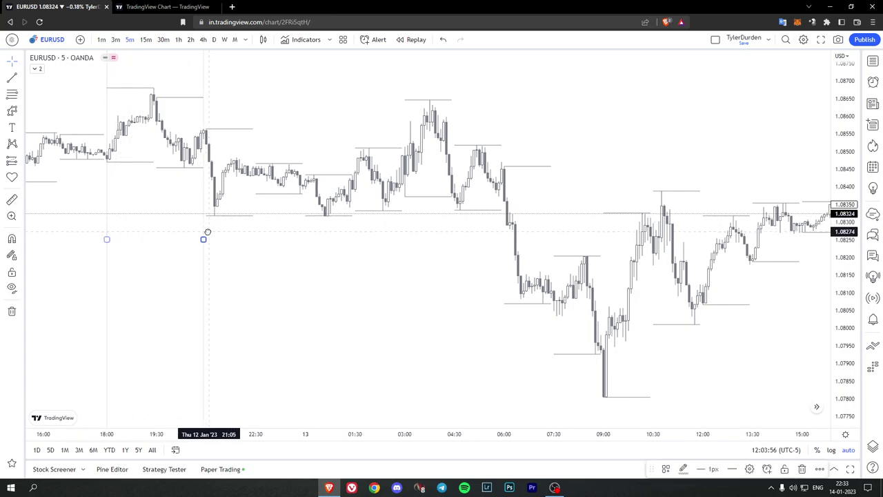
pyautogui.click(203, 235)
pyautogui.scroll(3, 451, 301)
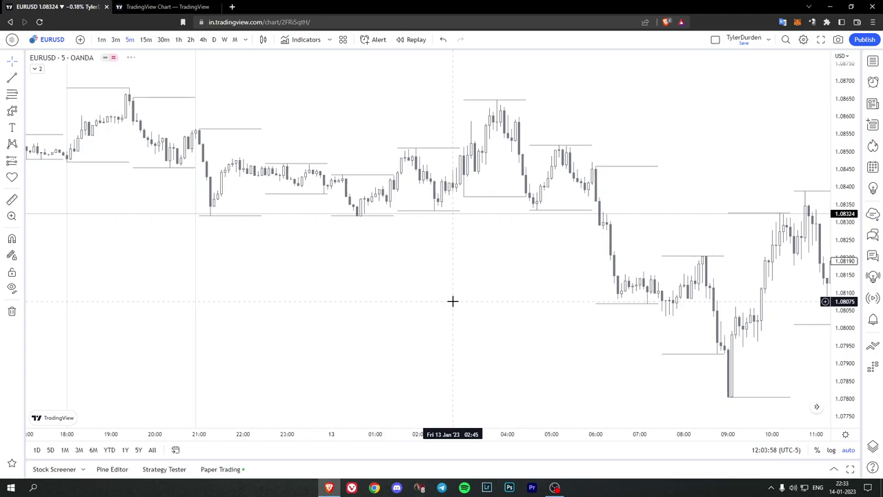
pyautogui.hscroll(-5, 286, 310)
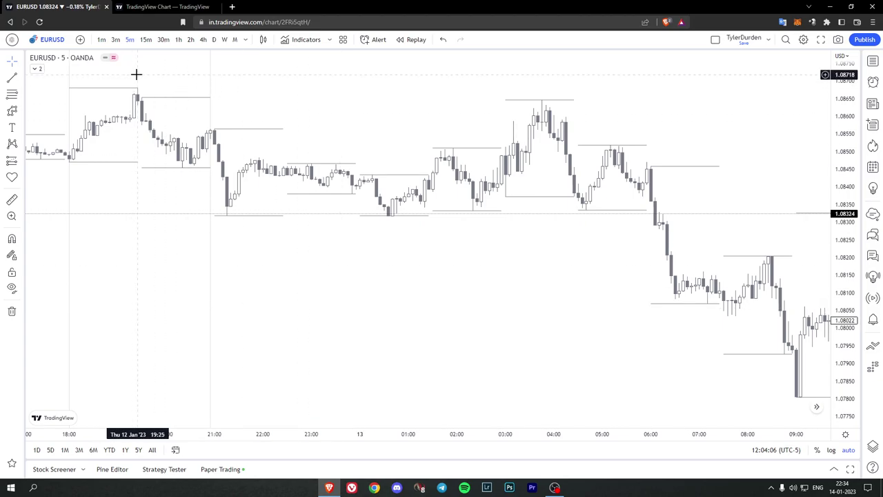
# Mark the high at about 19:25 and the low at about 20:20 on 12 Jan with highlighter dots
pyautogui.click(22, 113)
pyautogui.click(54, 130)
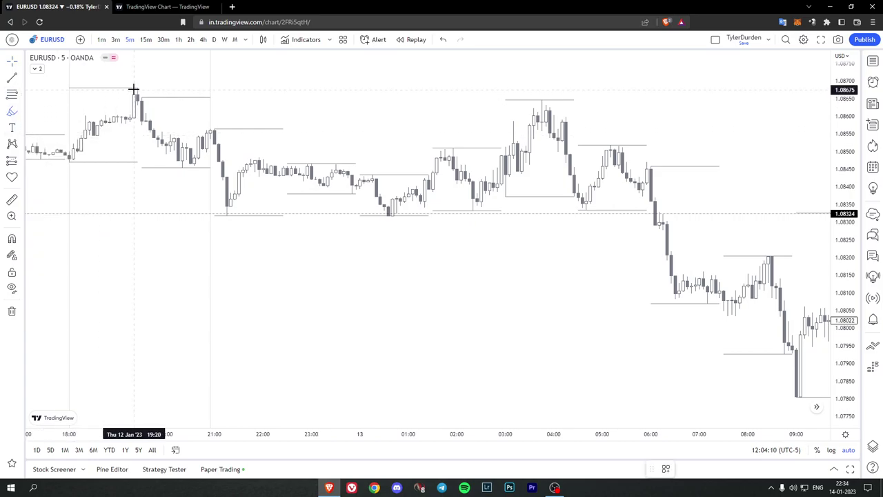
pyautogui.moveTo(137, 88)
pyautogui.mouseDown()
pyautogui.moveTo(34, 122)
pyautogui.moveTo(182, 167)
pyautogui.mouseUp()
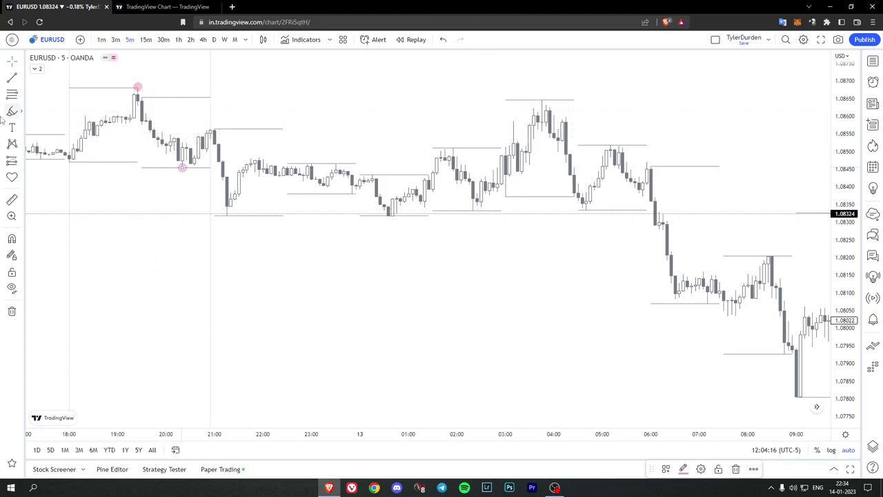
# Measure 6 hours forward from the 19:25 high and place a red down arrow at 01:25 on Fri 13 Jan
pyautogui.click(12, 199)
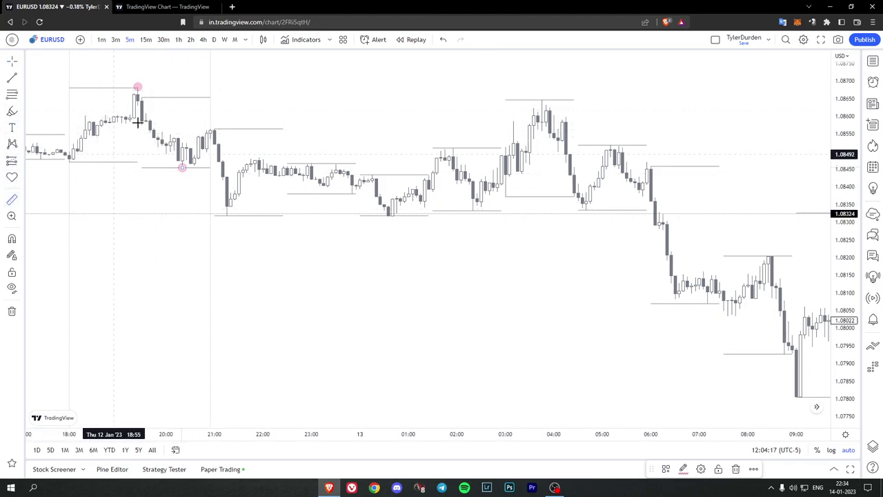
pyautogui.click(138, 75)
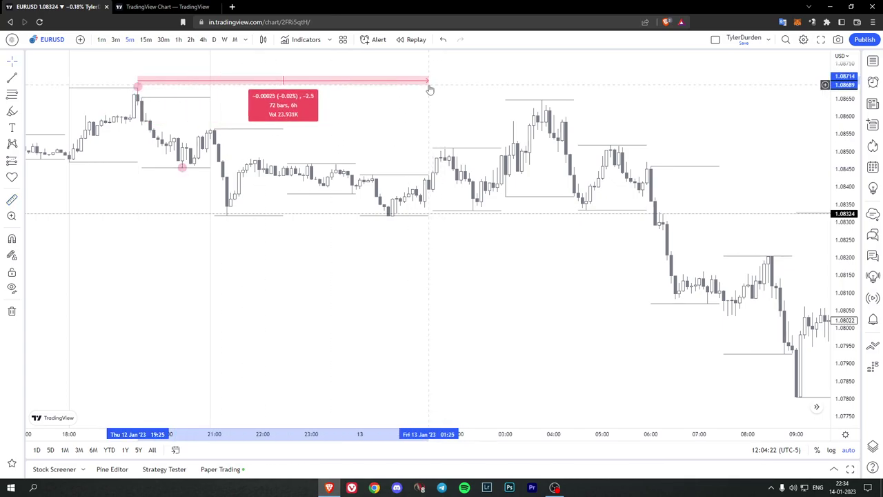
pyautogui.click(429, 85)
pyautogui.click(11, 461)
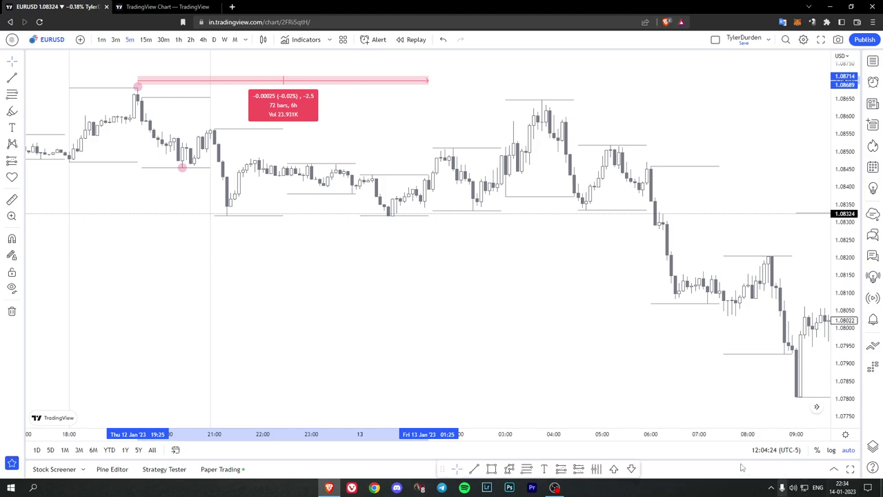
pyautogui.click(427, 102)
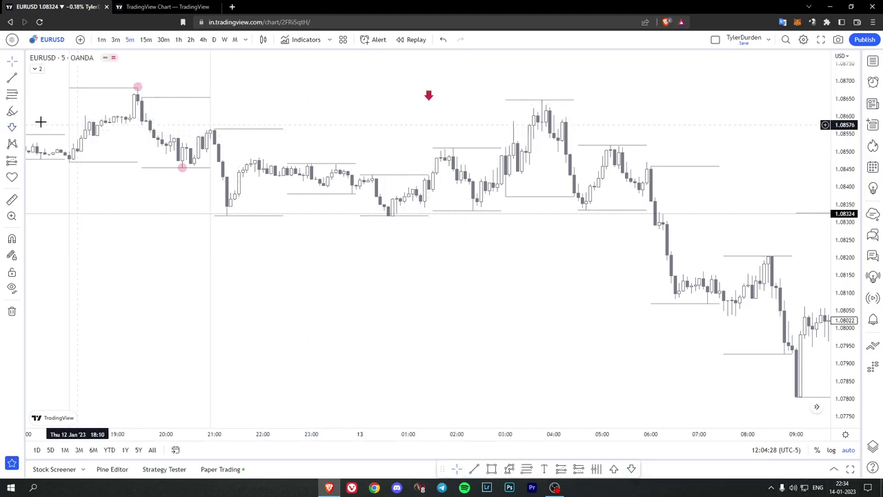
# Measure 6 hours forward from the 20:20 low and place a green up arrow at 02:20, just below the candles
pyautogui.click(183, 190)
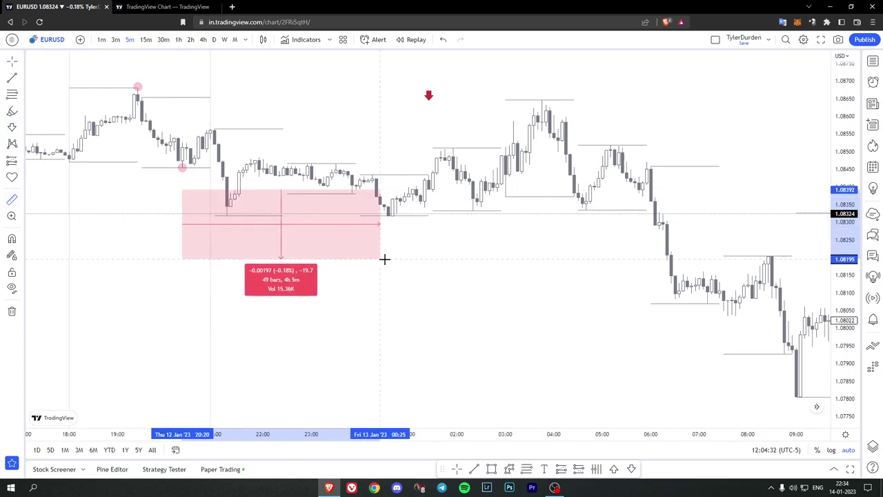
pyautogui.click(472, 260)
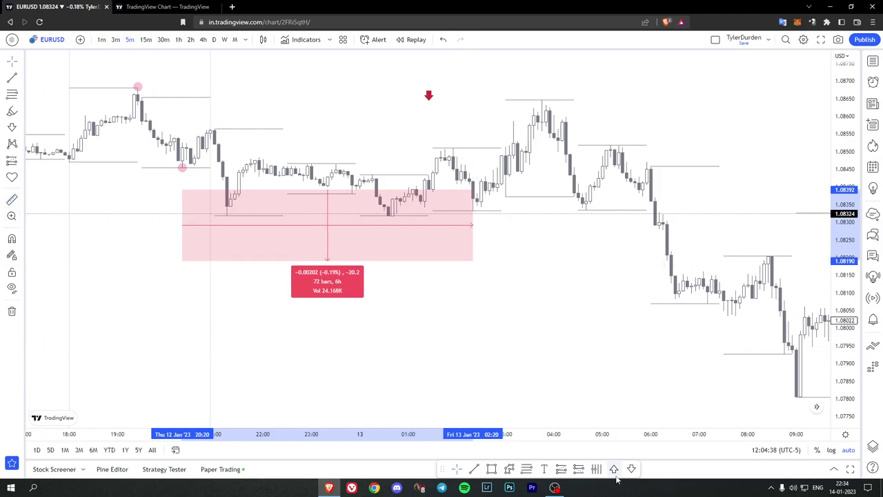
pyautogui.click(472, 300)
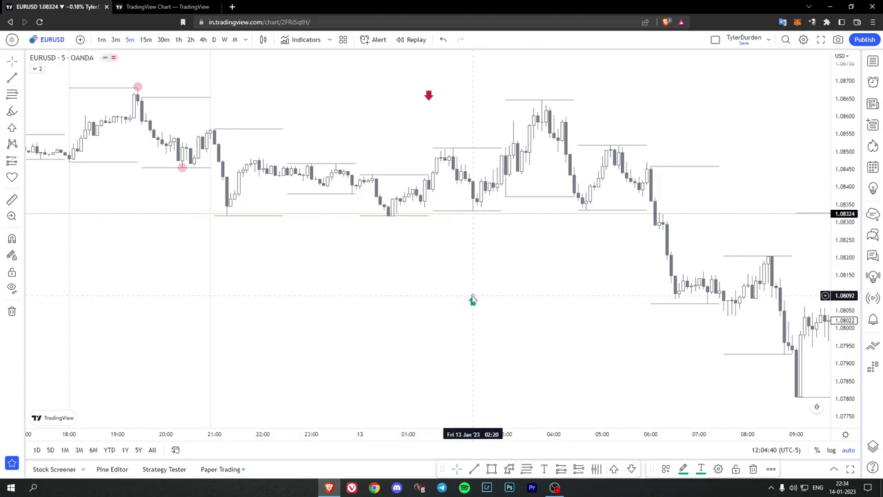
pyautogui.moveTo(475, 304); pyautogui.dragTo(473, 253)
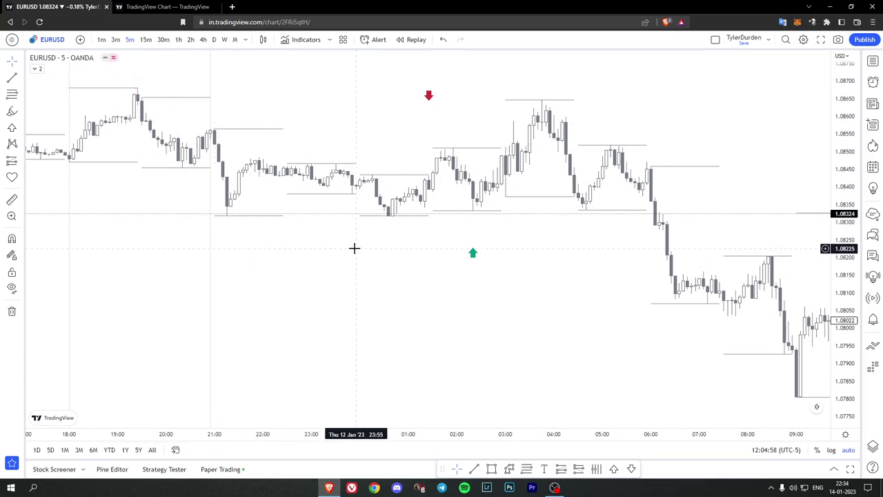
# Measure 6 hours forward from 21:00 on 12 Jan and place a copy of the red down arrow at 03:00 on 13 Jan
pyautogui.moveTo(412, 281); pyautogui.dragTo(401, 283)
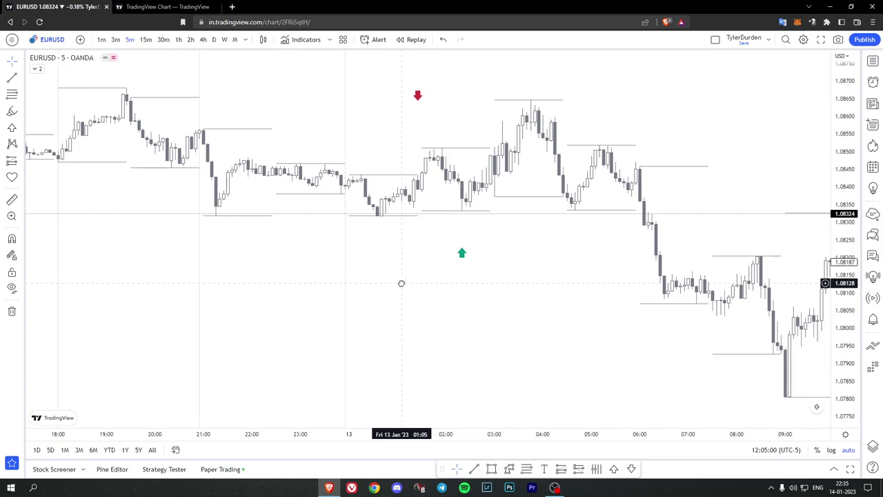
pyautogui.click(11, 200)
pyautogui.click(203, 118)
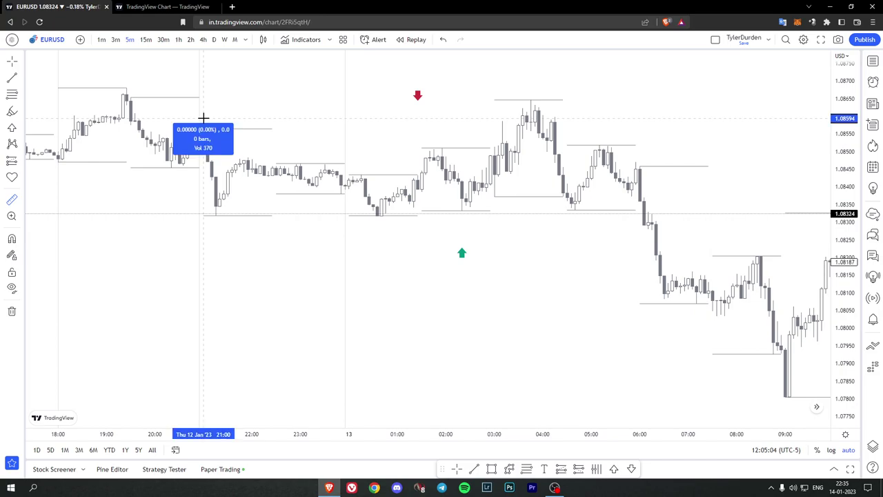
pyautogui.click(494, 97)
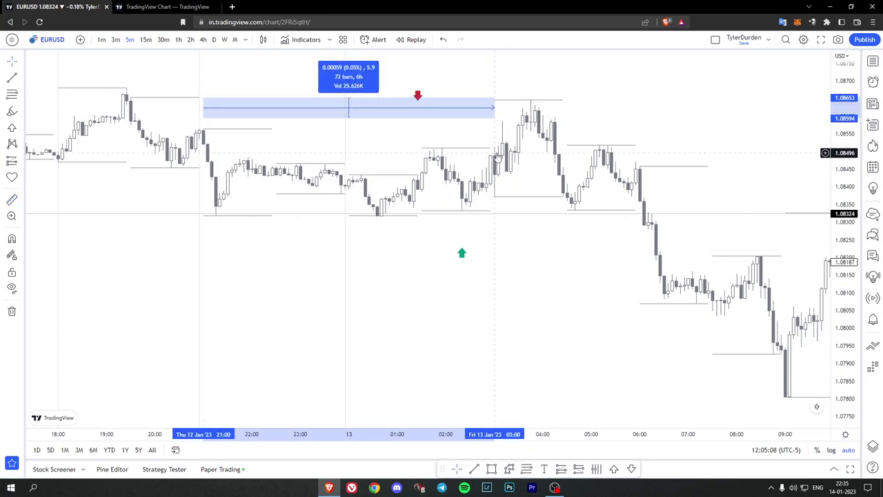
pyautogui.moveTo(420, 101); pyautogui.dragTo(496, 129)
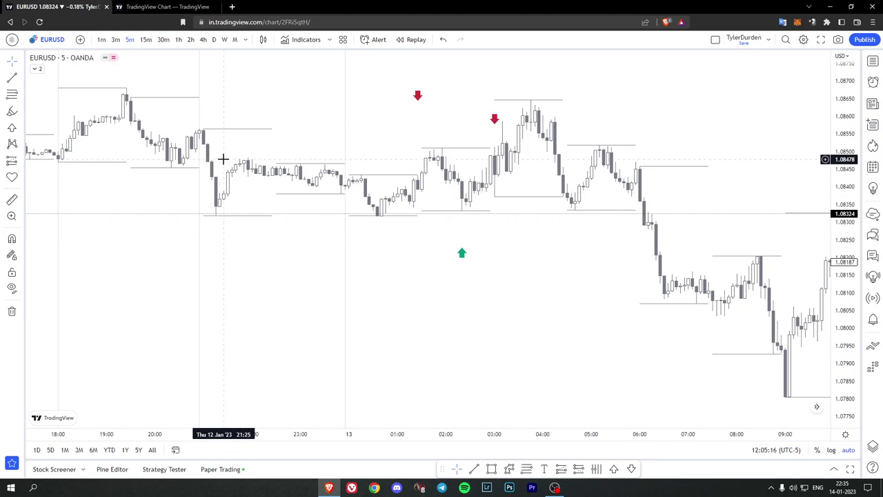
# Add a "3h" text label below the 18:00–21:00 block and place a copy below the following three-hour block
pyautogui.click(21, 130)
pyautogui.click(49, 128)
pyautogui.click(124, 223)
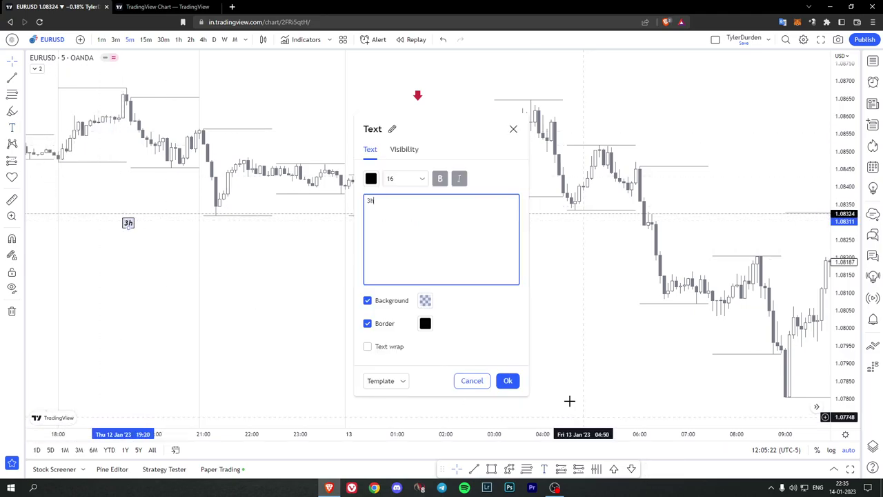
pyautogui.click(508, 380)
pyautogui.moveTo(129, 223); pyautogui.dragTo(266, 271)
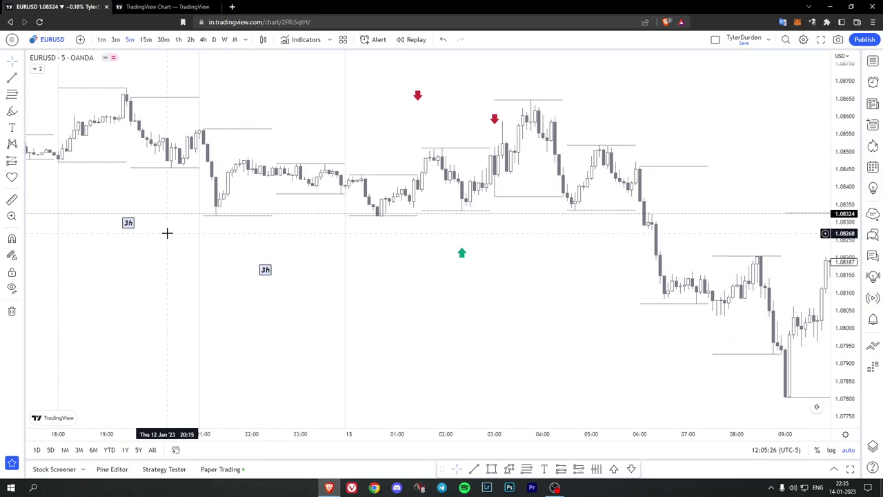
# Measure 6 hours forward from the 21:15 low and place a green up arrow at 03:15, just below the candles
pyautogui.keyDown('shift'); pyautogui.click(215, 232); pyautogui.keyUp('shift')
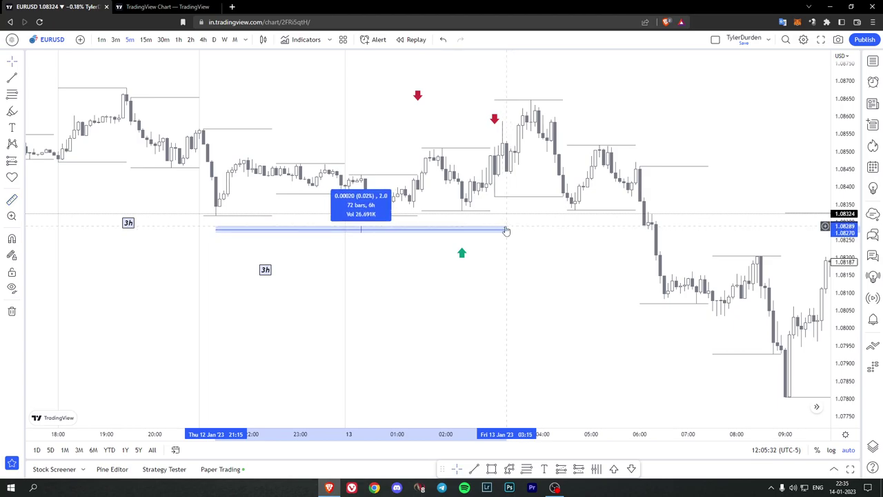
pyautogui.click(507, 230)
pyautogui.click(614, 470)
pyautogui.click(506, 260)
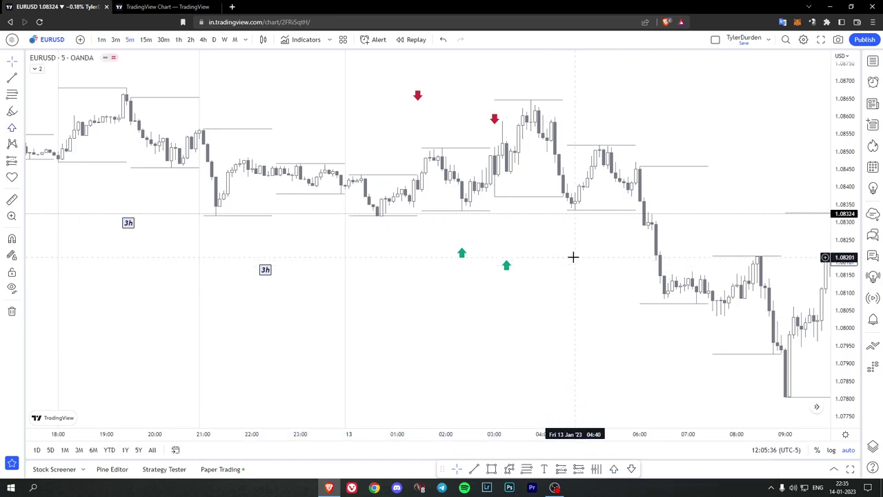
pyautogui.moveTo(507, 261); pyautogui.dragTo(510, 207)
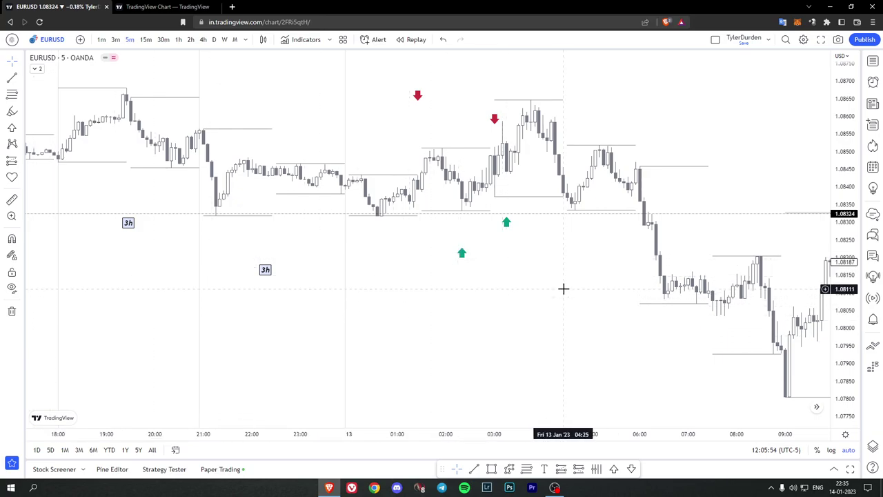
# Review the doubling theory diagram image in the other browser tab and return to the EURUSD chart
pyautogui.click(163, 6)
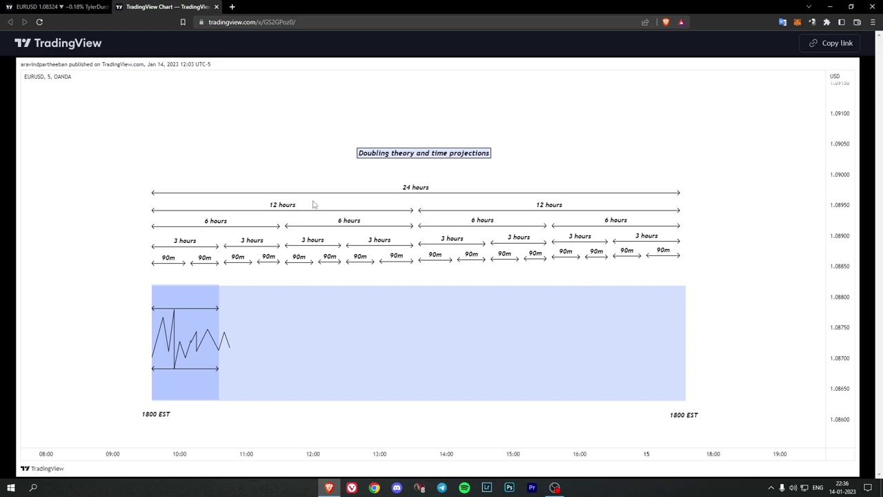
pyautogui.click(81, 12)
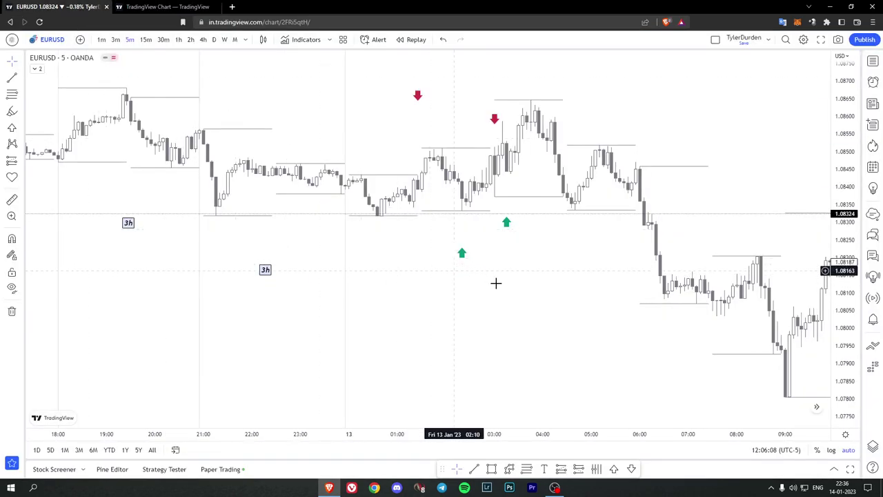
# Delete the vertical line at about 21:00 on 12 Jan
pyautogui.hscroll(2, 502, 297)
pyautogui.scroll(-1, 506, 324)
pyautogui.hscroll(3, 543, 338)
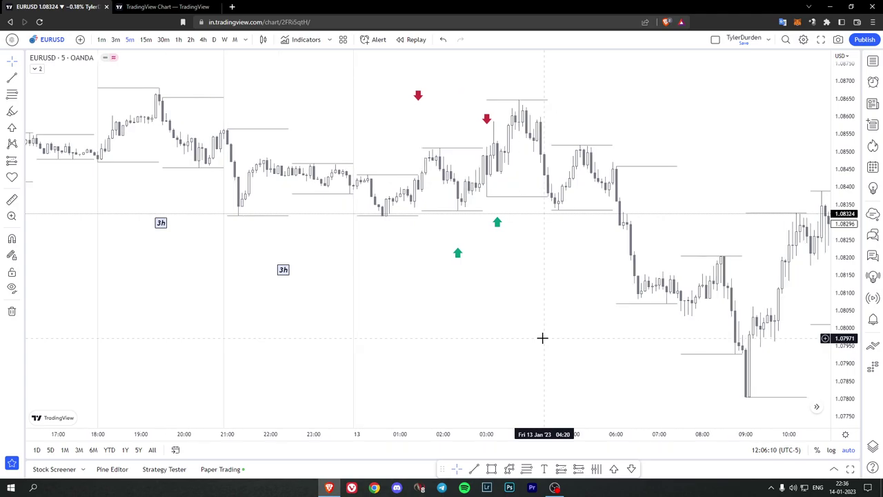
pyautogui.scroll(1, 560, 351)
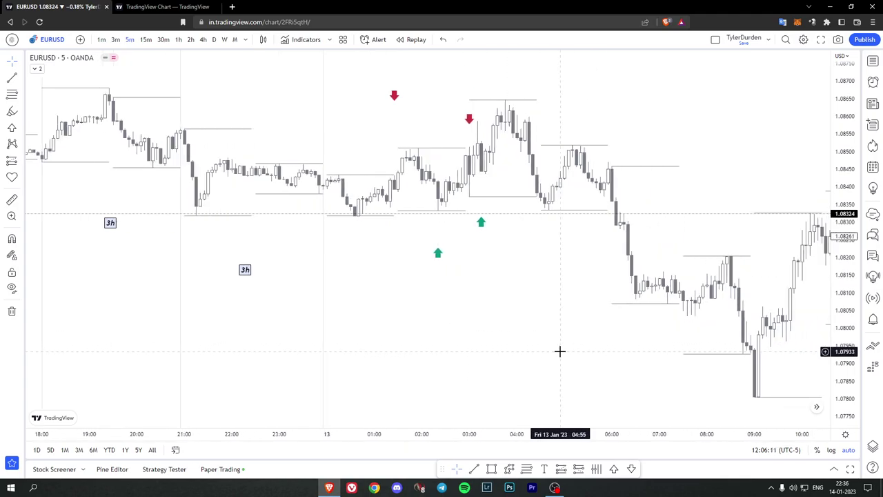
pyautogui.click(182, 257)
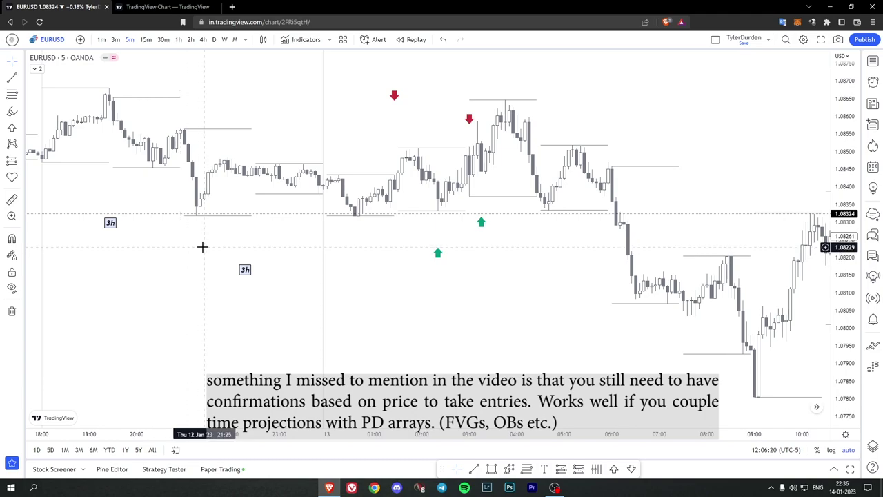
# Measure 12 hours forward from the 21:15 low and place a green up arrow at about 09:15 on 13 Jan
pyautogui.moveTo(203, 247); pyautogui.dragTo(176, 274)
pyautogui.scroll(-3, 669, 332)
pyautogui.moveTo(670, 332); pyautogui.dragTo(506, 353)
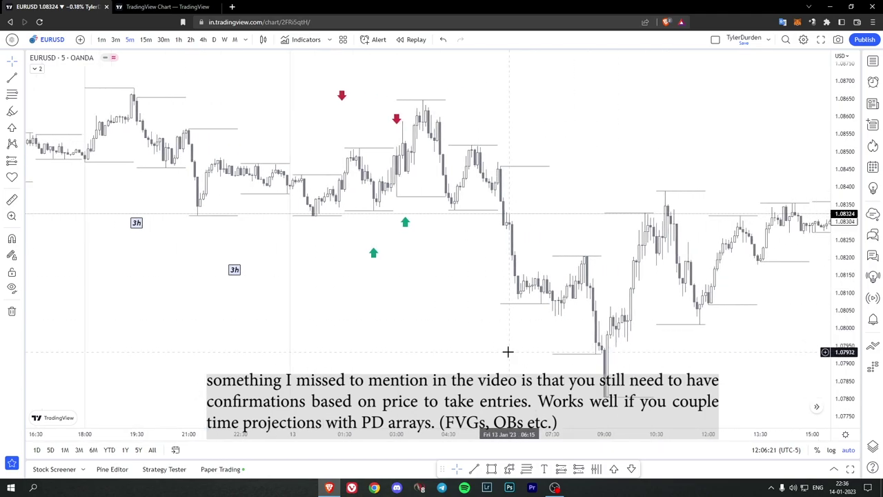
pyautogui.keyDown('shift'); pyautogui.click(198, 246); pyautogui.keyUp('shift')
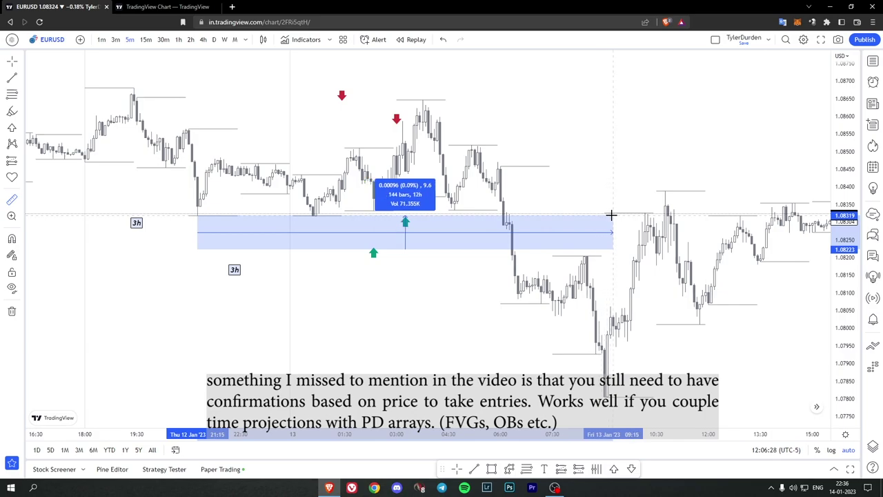
pyautogui.click(613, 215)
pyautogui.click(616, 468)
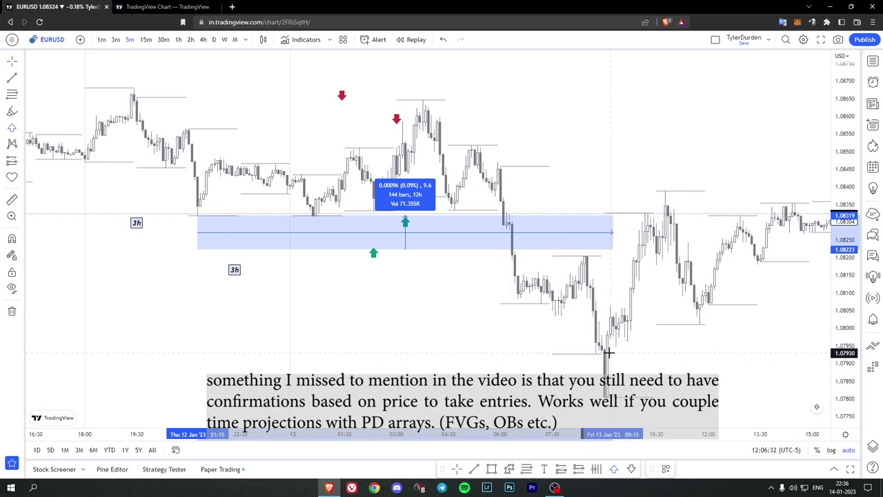
pyautogui.click(610, 358)
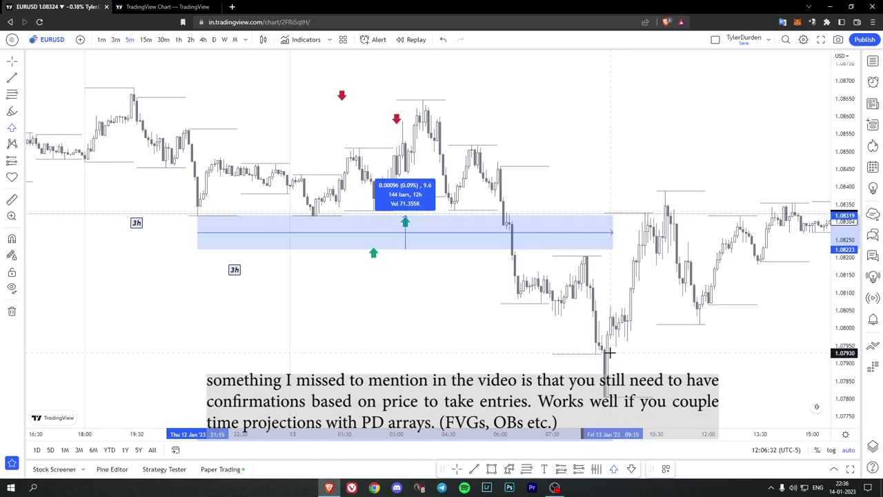
pyautogui.click(645, 364)
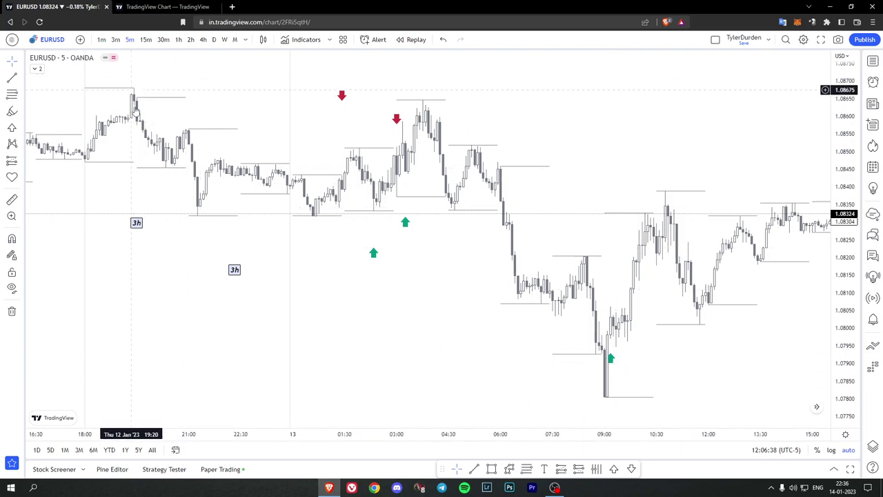
# Measure 12 hours forward from the 19:25 high and place a red down arrow at 07:25 on 13 Jan
pyautogui.keyDown('shift'); pyautogui.click(133, 78); pyautogui.keyUp('shift')
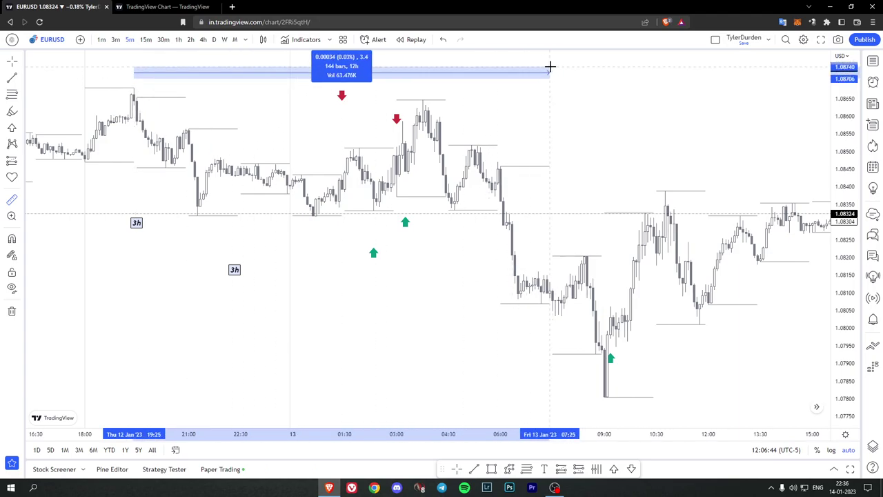
pyautogui.click(550, 67)
pyautogui.click(632, 468)
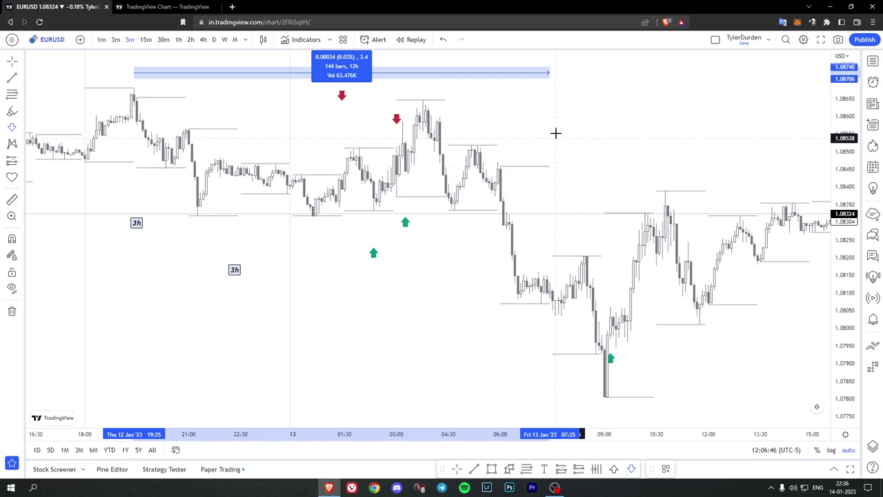
pyautogui.click(551, 217)
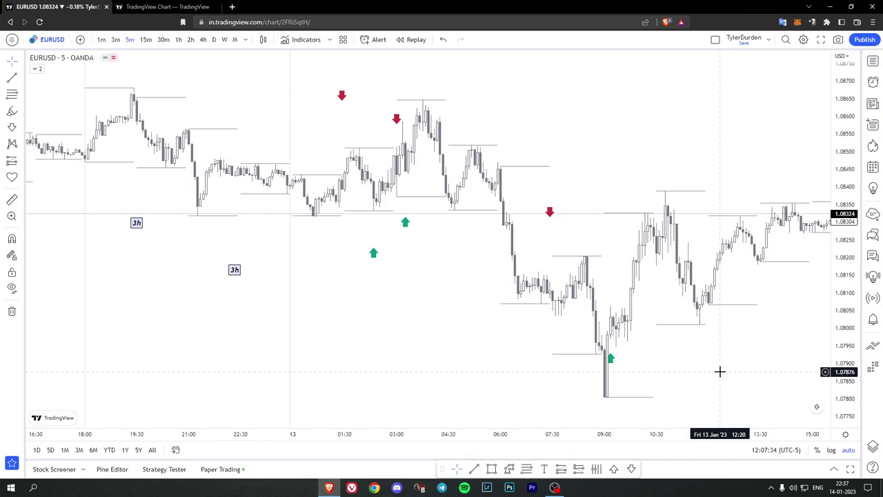
# Check the doubling theory time-block diagram in the other browser tab again and return to the EURUSD chart
pyautogui.hotkey('ctrl', 'Tab')
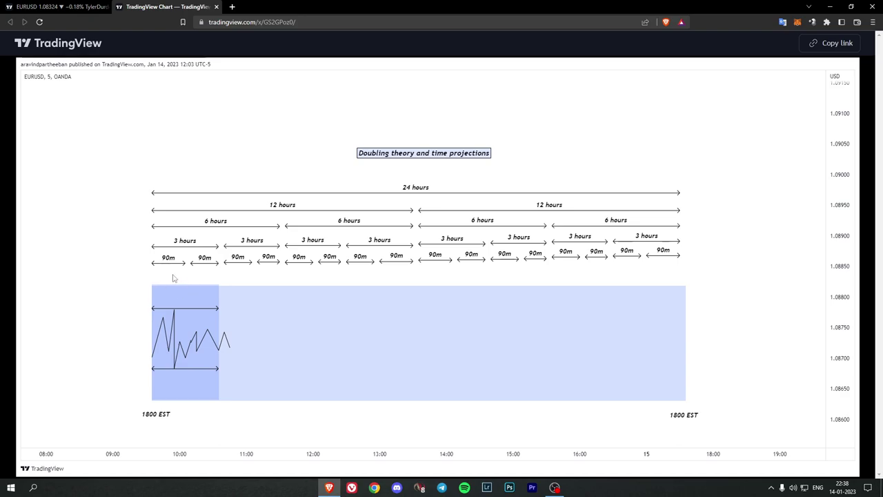
pyautogui.click(14, 6)
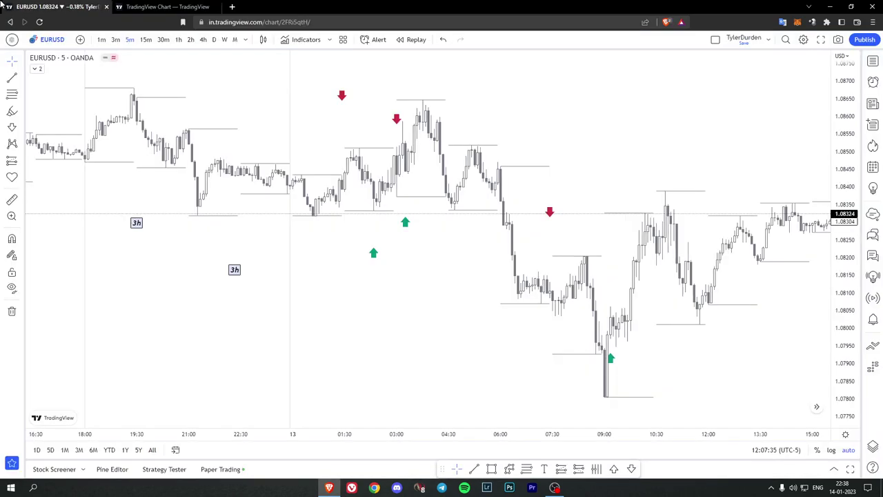
# Measure 3 hours forward from the 21:00 high on 12 Jan to 00:00 on 13 Jan
pyautogui.moveTo(158, 345); pyautogui.dragTo(245, 345)
pyautogui.scroll(2, 245, 345)
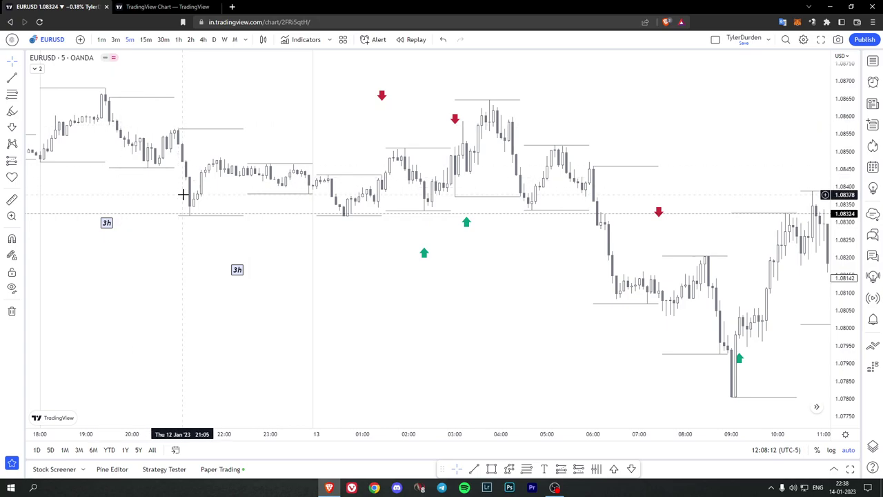
pyautogui.keyDown('shift'); pyautogui.click(179, 111); pyautogui.keyUp('shift')
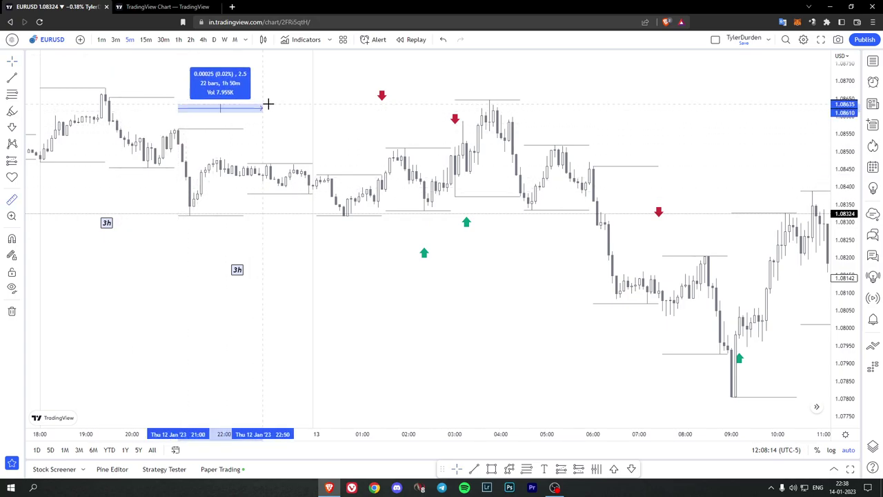
pyautogui.click(315, 108)
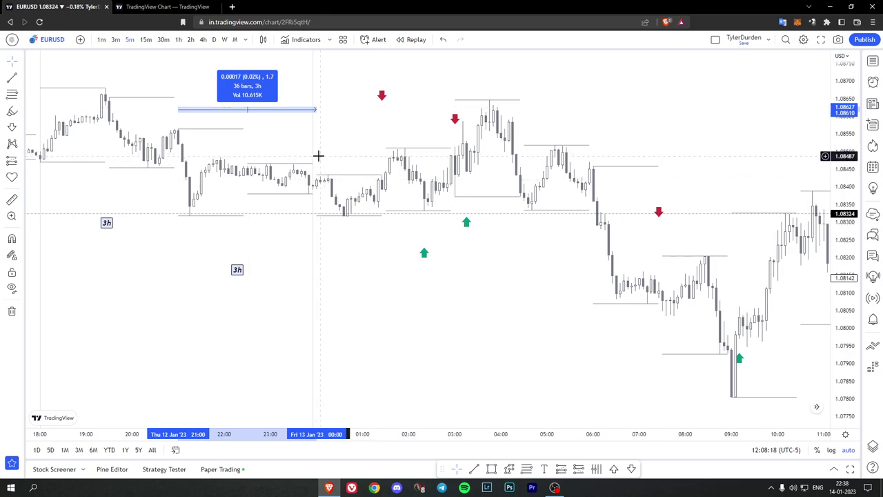
# Measure 3 hours forward from the 21:15 low on 12 Jan to 00:15 on 13 Jan, and clear the measurement
pyautogui.keyDown('shift'); pyautogui.click(189, 239); pyautogui.keyUp('shift')
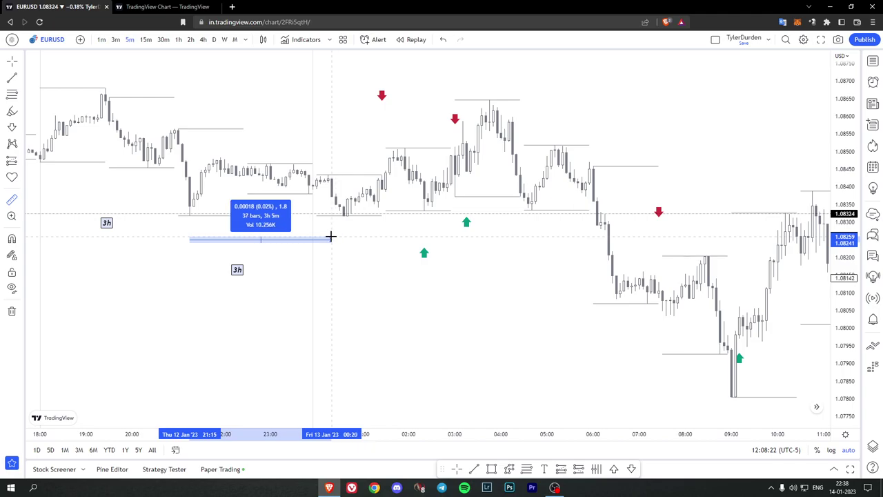
pyautogui.click(328, 236)
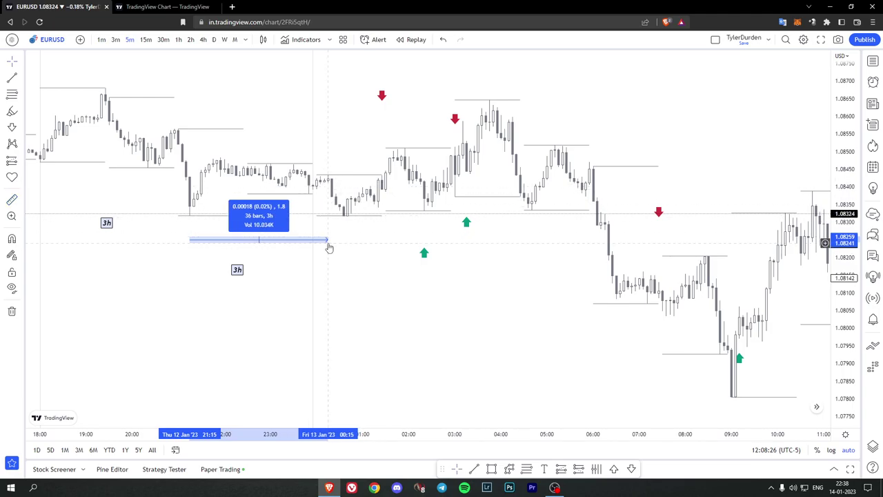
pyautogui.click(516, 318)
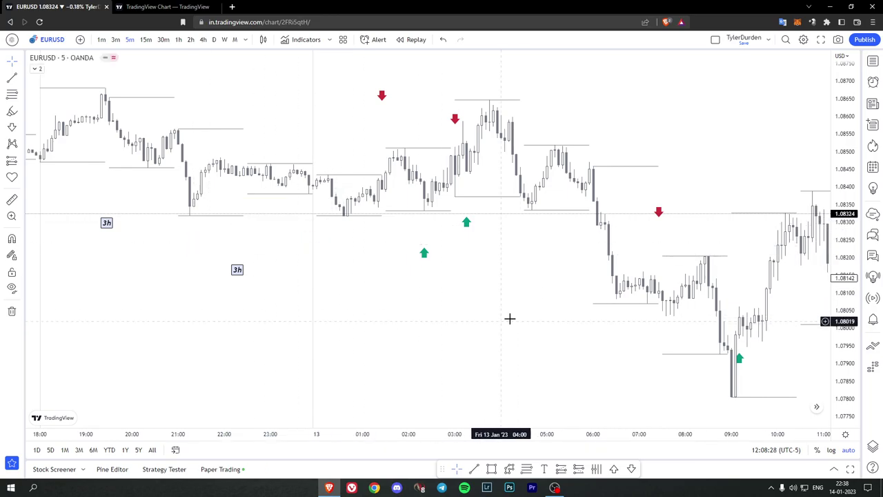
pyautogui.moveTo(517, 318); pyautogui.dragTo(501, 321)
pyautogui.scroll(-2, 538, 363)
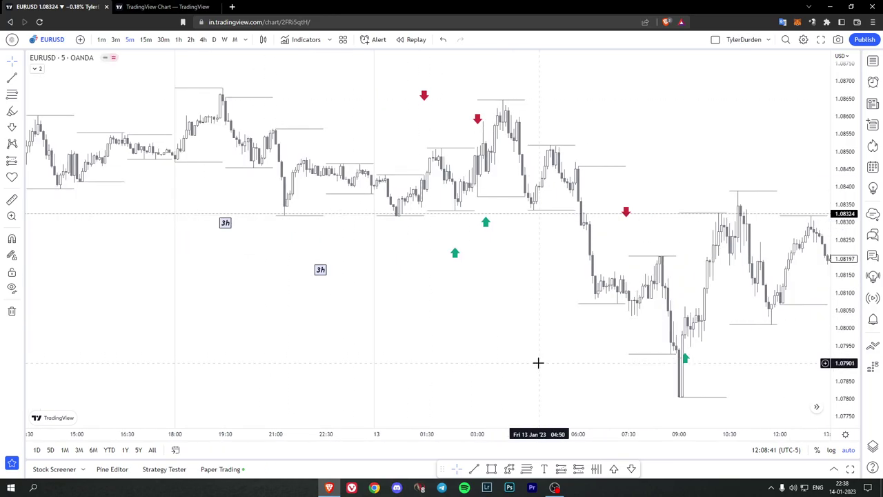
pyautogui.moveTo(538, 363); pyautogui.dragTo(432, 342)
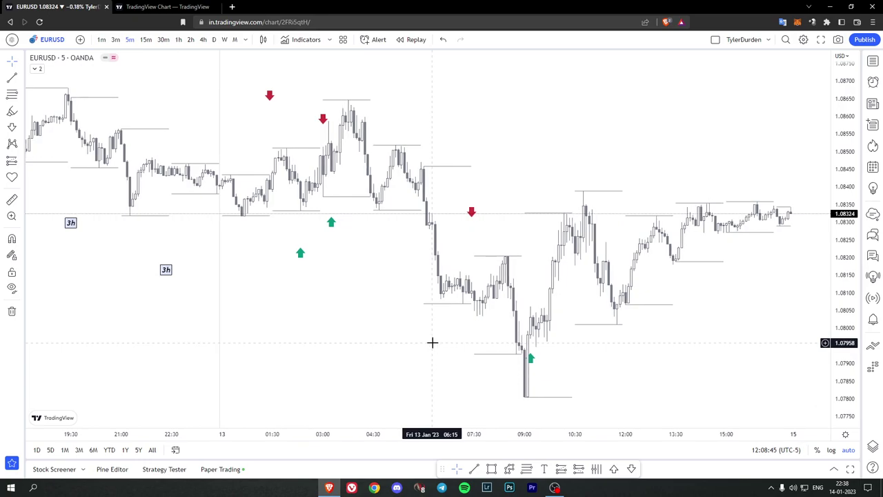
pyautogui.moveTo(432, 343)
pyautogui.mouseDown()
pyautogui.moveTo(457, 349)
pyautogui.moveTo(441, 347)
pyautogui.mouseUp()
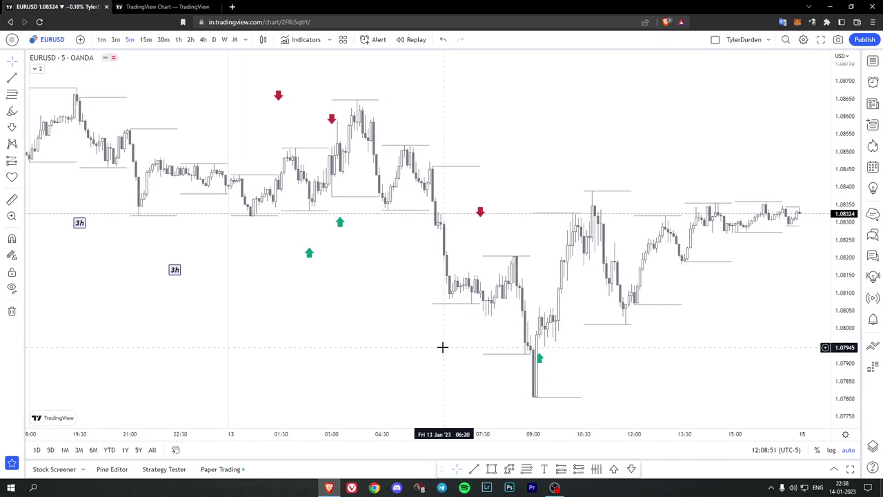